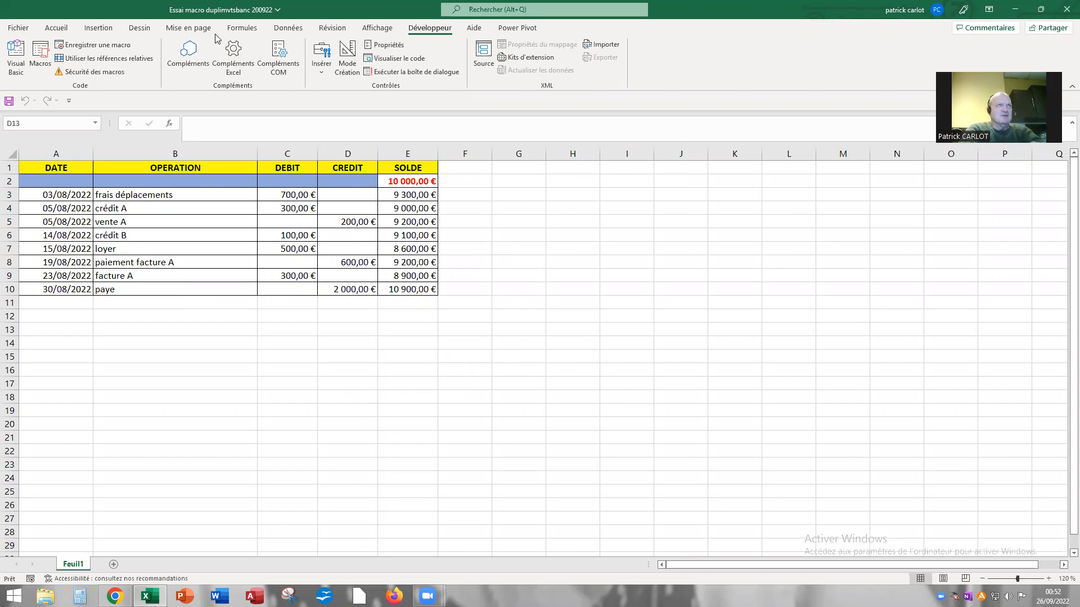
- Review the workbook's macros ajustcolonnes, duplietajustcombinées and duplimvtsbanc in the macro list without running any of them
left_click(44, 56)
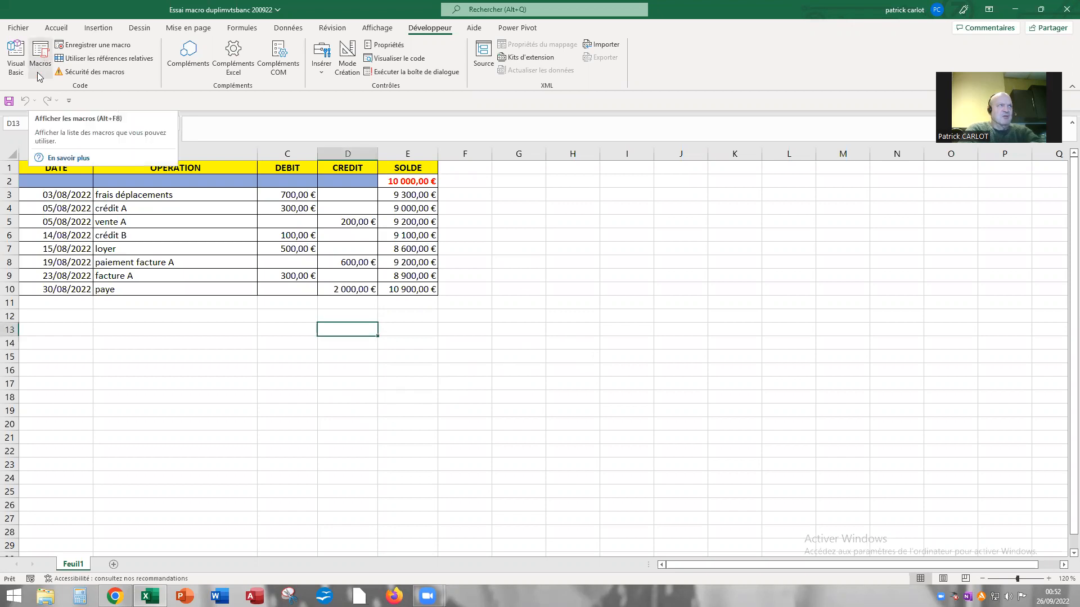
left_click(40, 77)
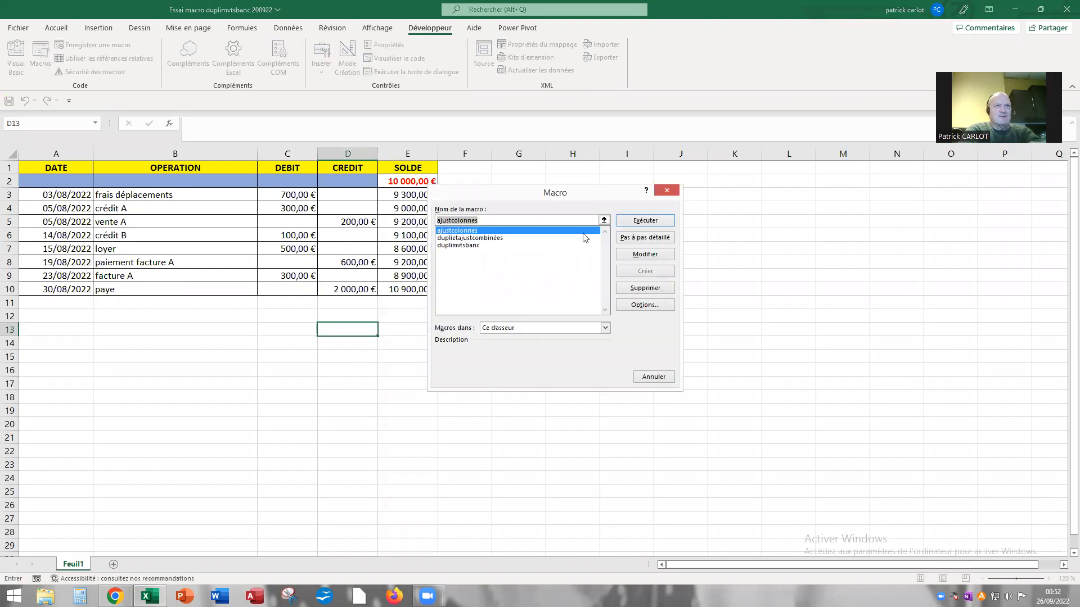
left_click(467, 246)
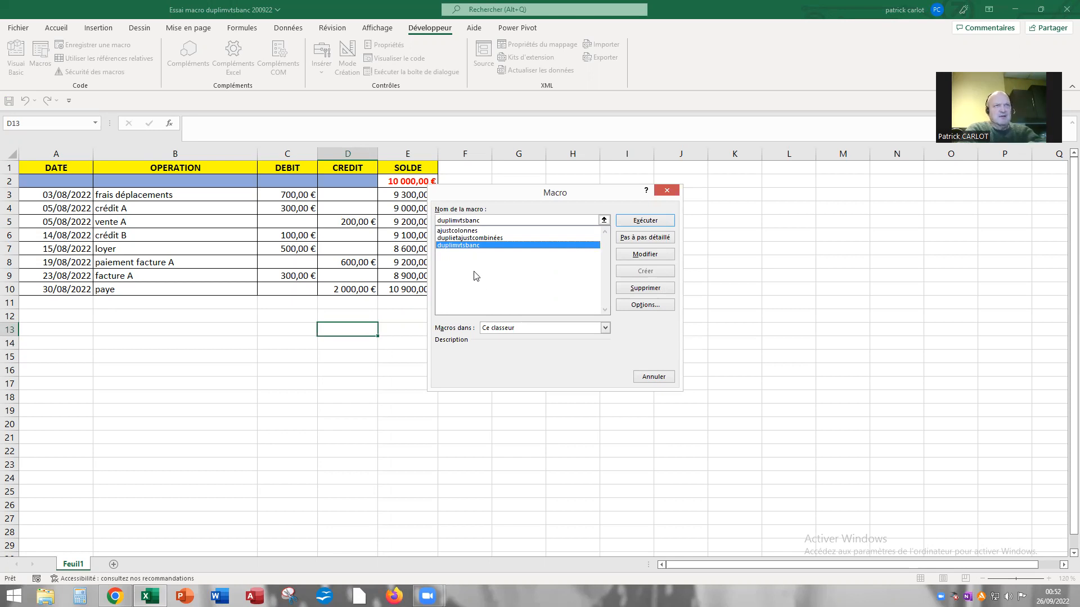
left_click(461, 231)
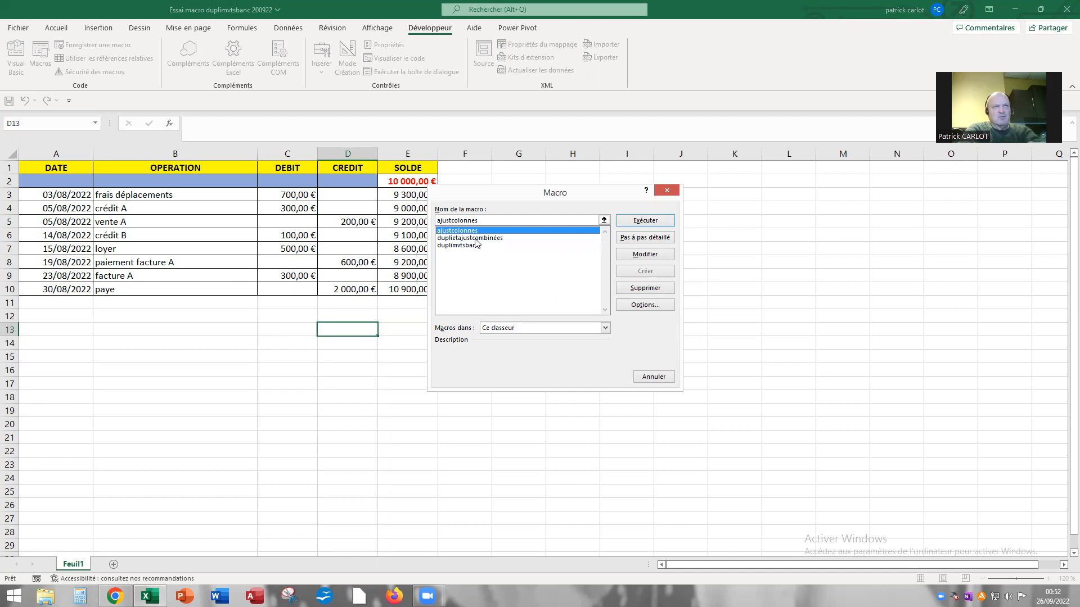
left_click(476, 238)
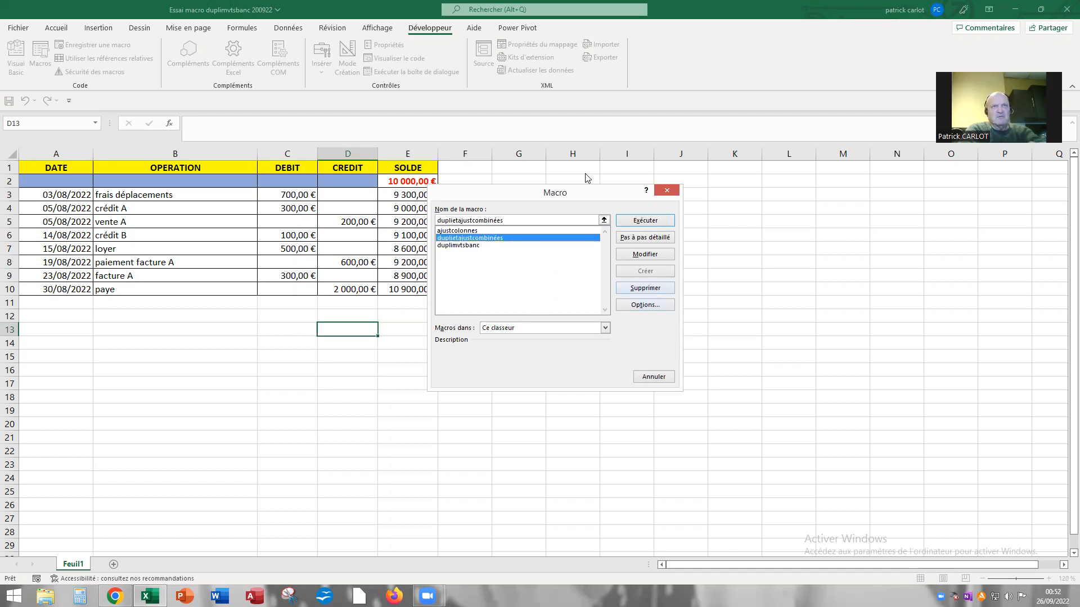
left_click(666, 190)
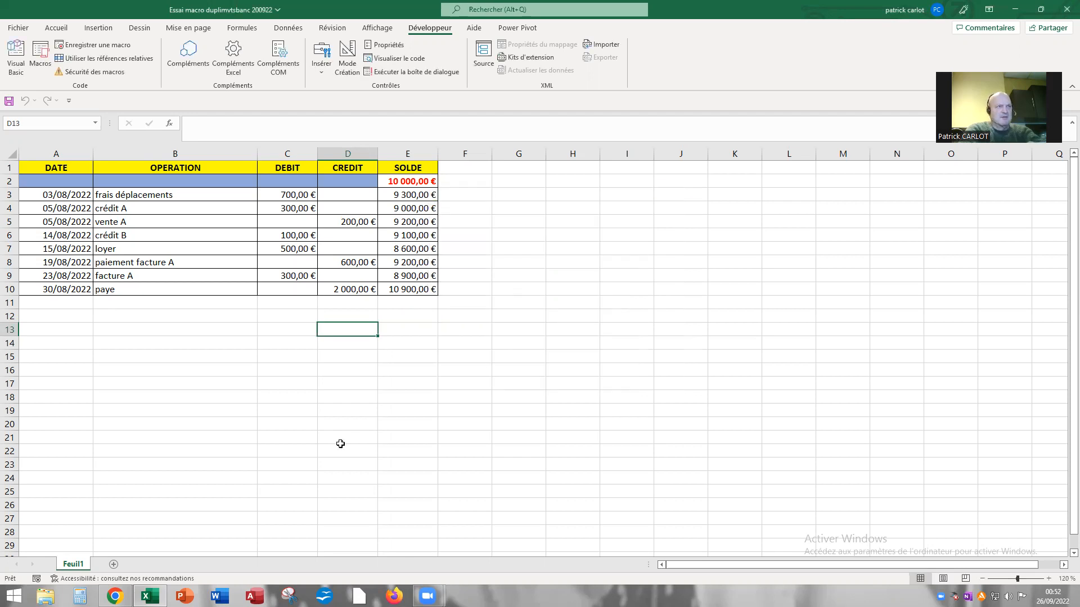
- Add five blank worksheets after Feuil1
left_click(113, 565)
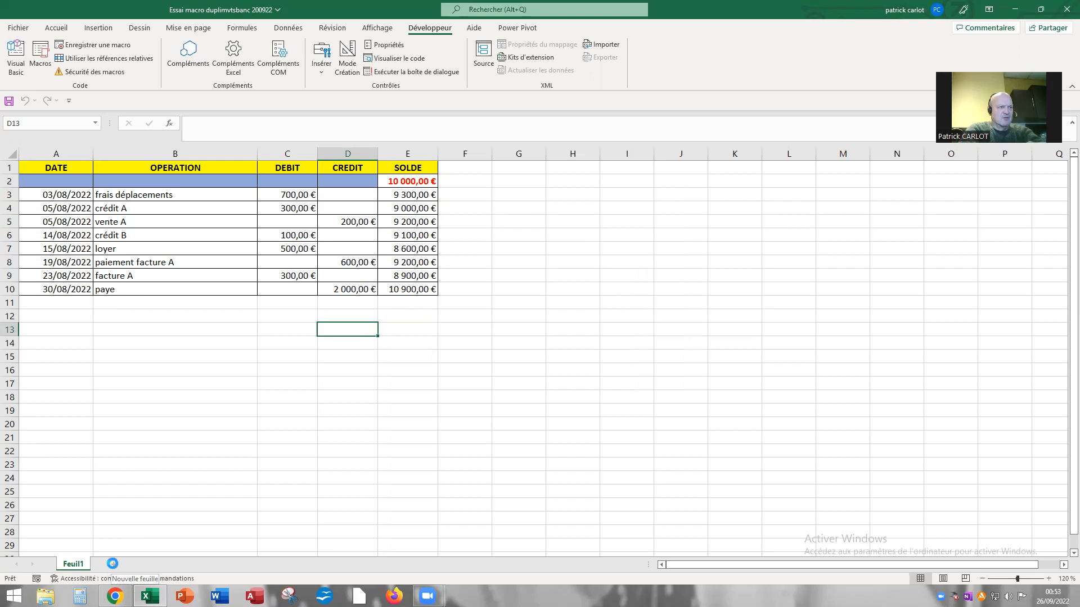
left_click(148, 565)
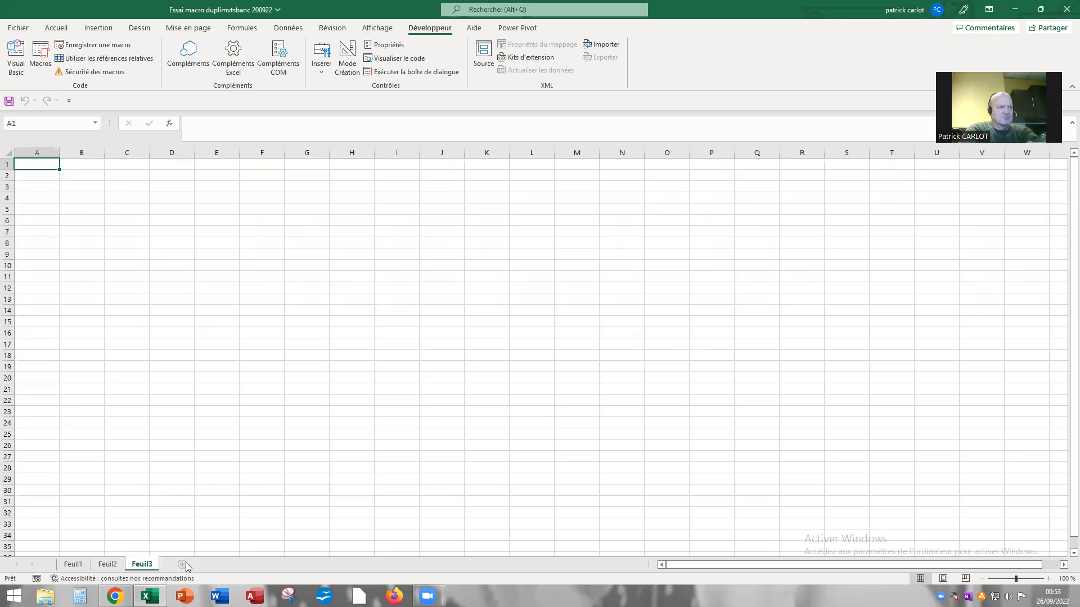
left_click(181, 565)
left_click(217, 564)
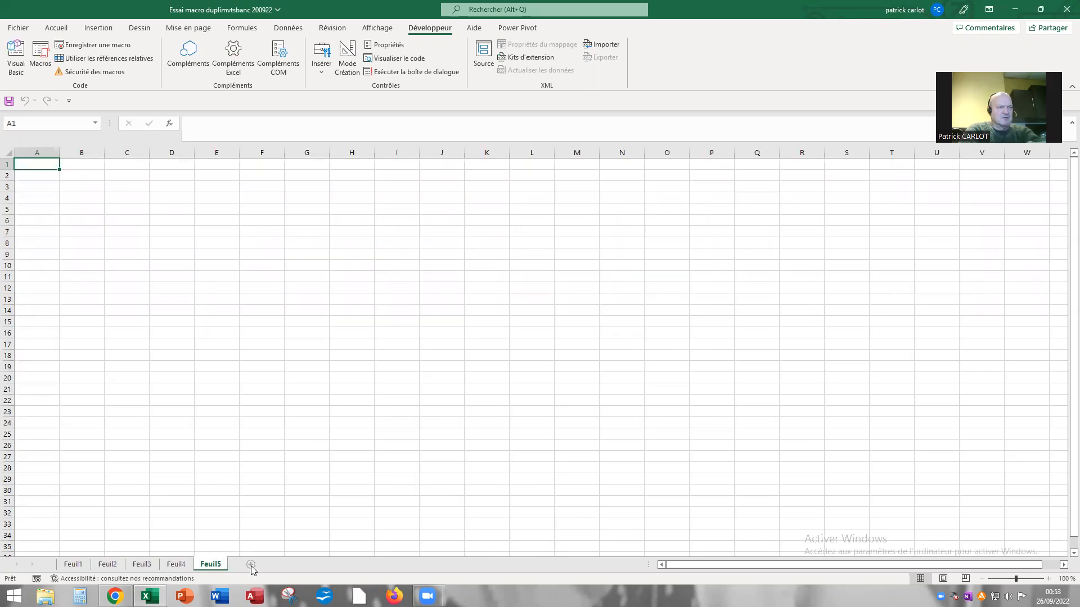
left_click(251, 565)
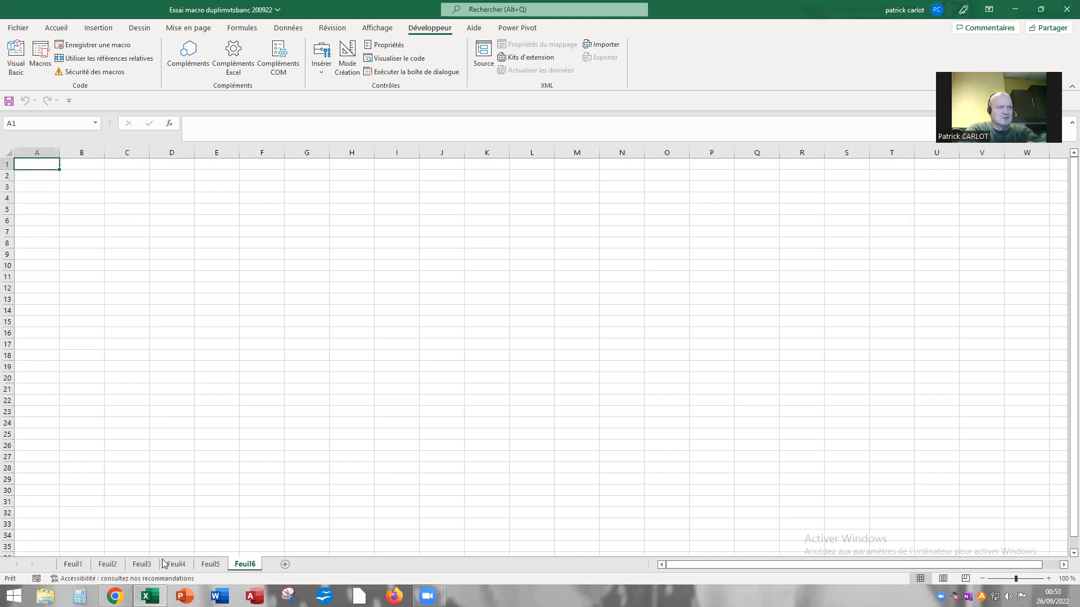
- Insert a form-control button on Feuil1 beside the table, around cells G5 to G7, and assign it the macro duplietajustcombinées
left_click(85, 564)
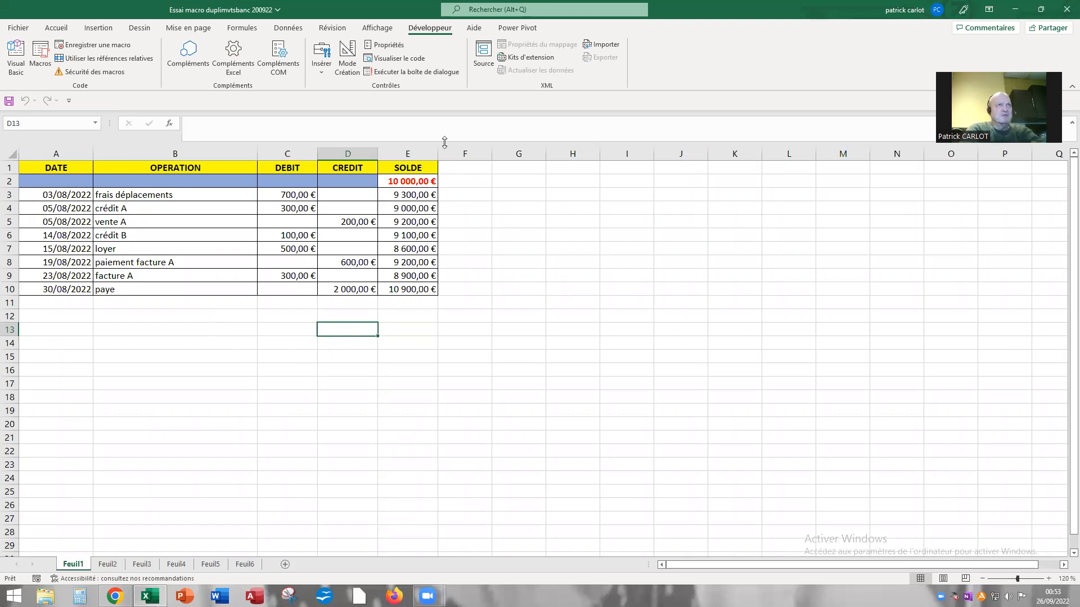
left_click(325, 63)
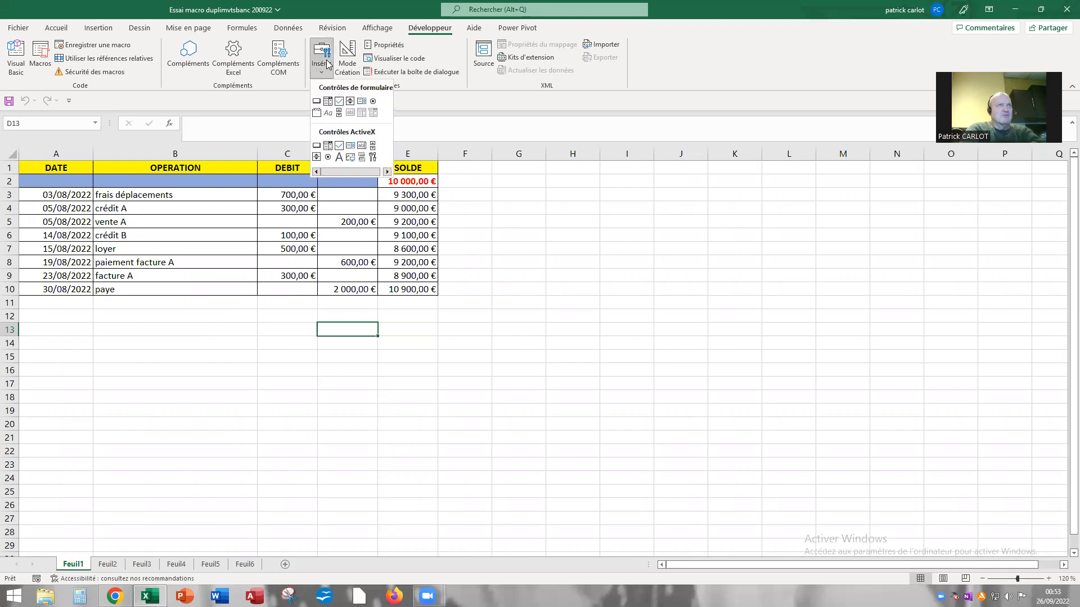
left_click(318, 101)
left_click_drag(494, 217, 525, 259)
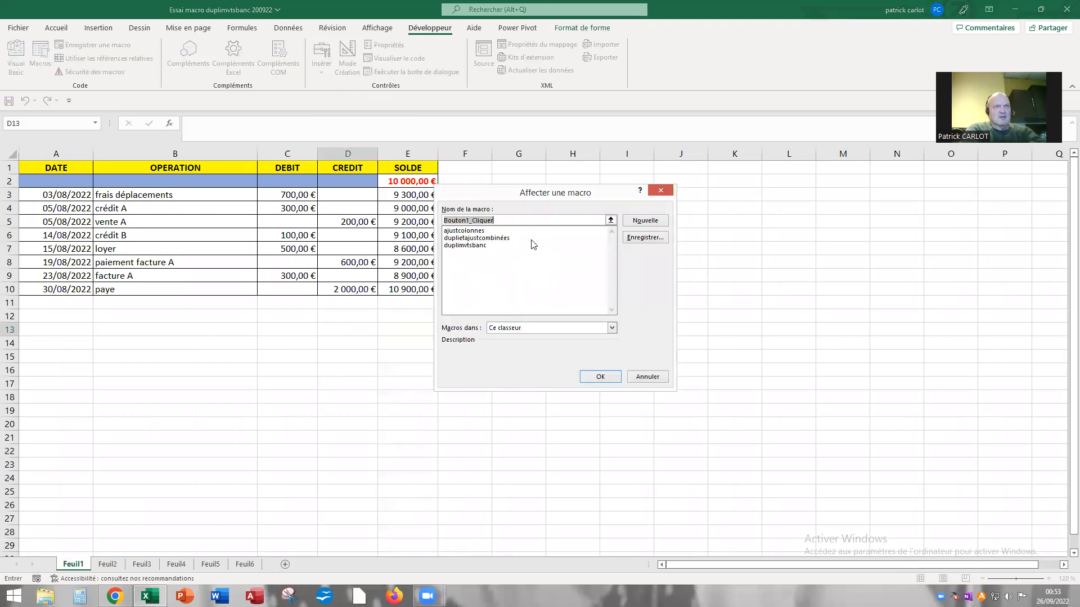
left_click(494, 239)
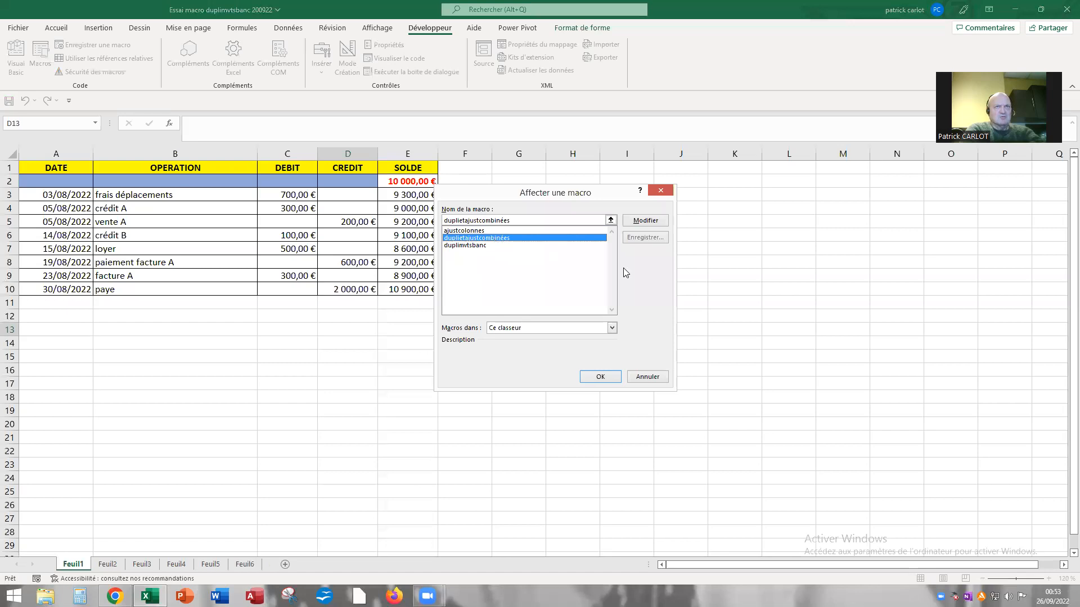
left_click(602, 378)
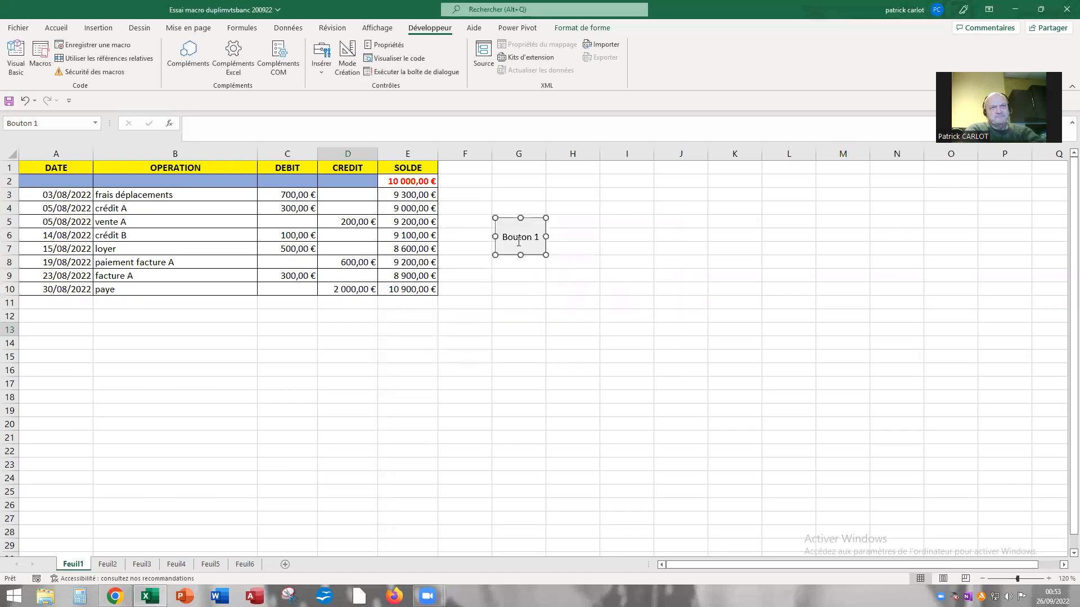
- Change the label of the new button on Feuil1 to "macro 2" and deselect the button
right_click(533, 252)
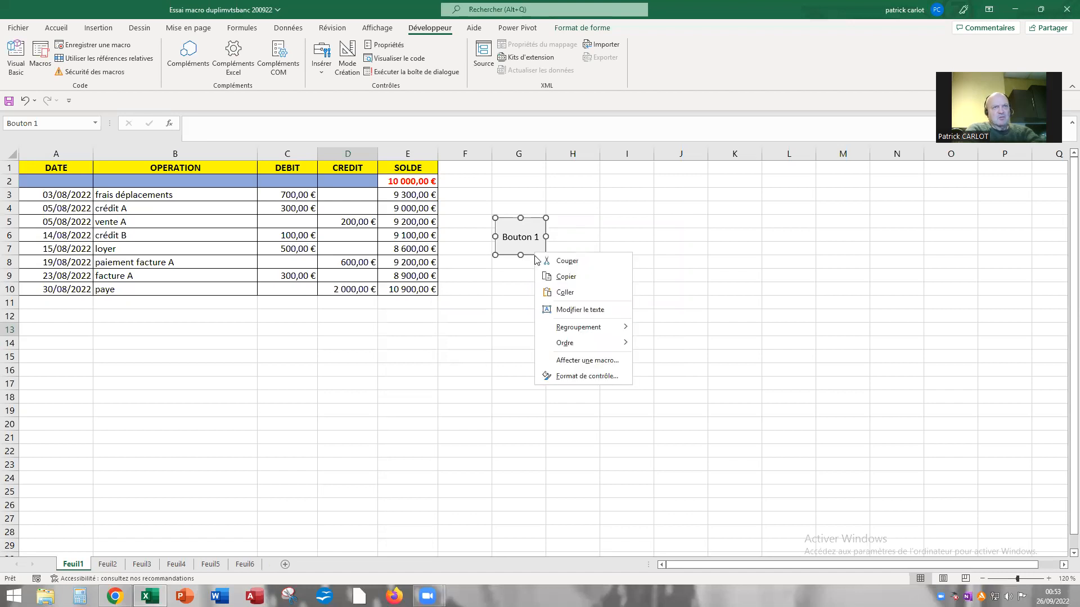
left_click(579, 310)
left_click(541, 238)
key("BackSpace")
key("BackSpace")
key("BackSpace")
key("BackSpace")
key("BackSpace")
key("BackSpace")
key("BackSpace")
key("BackSpace")
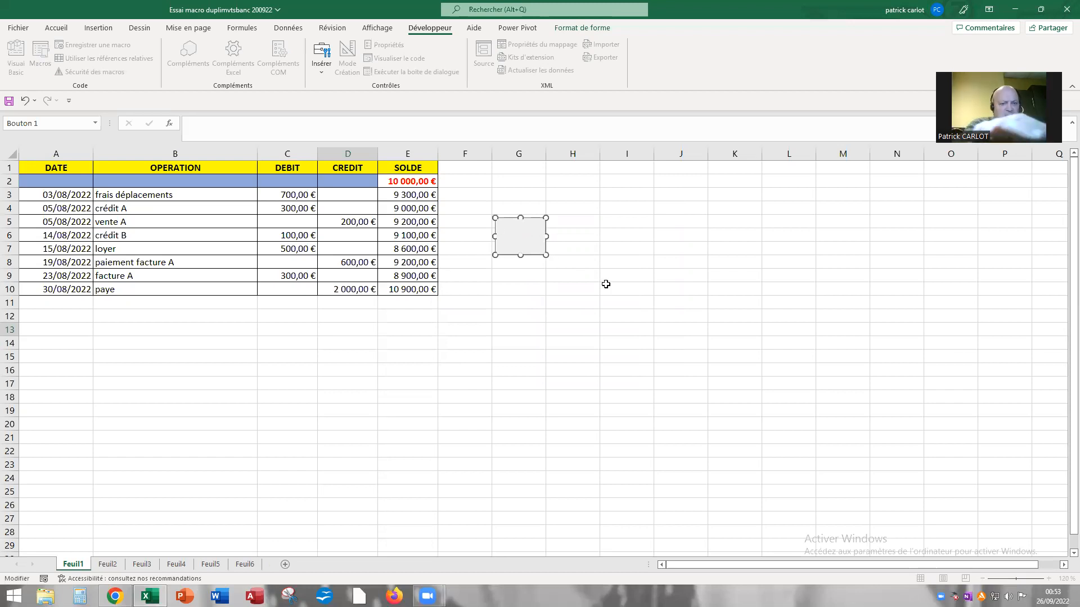
type("macro")
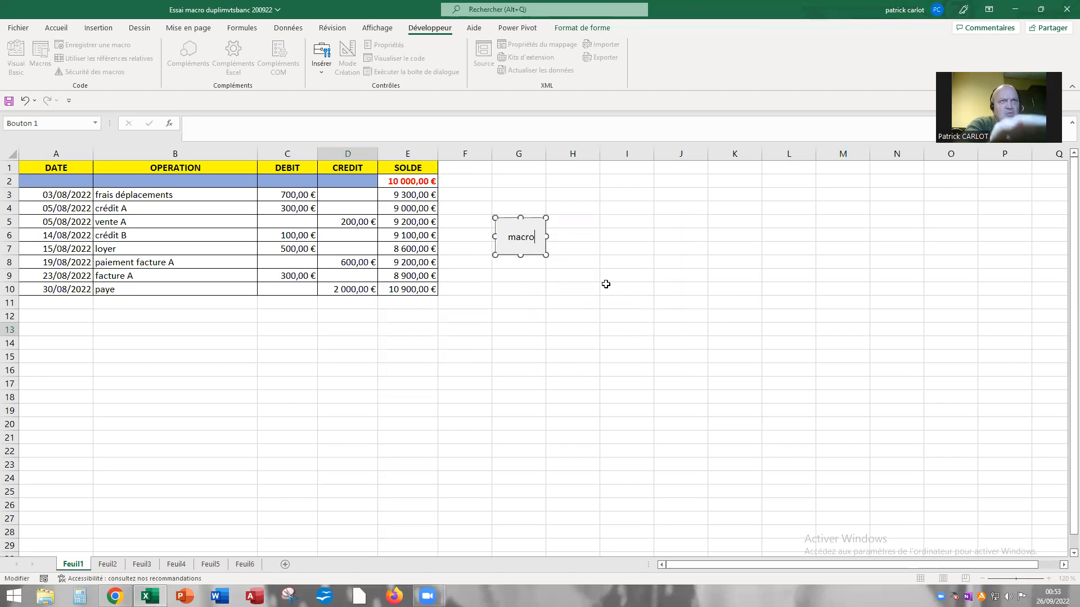
type(" 2")
key("Return")
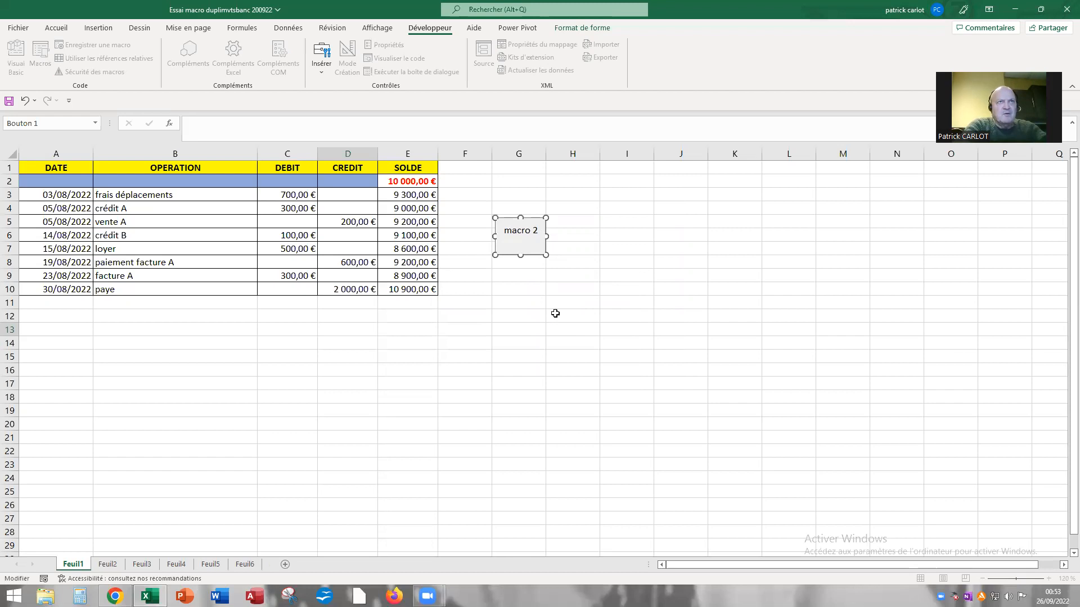
left_click(463, 360)
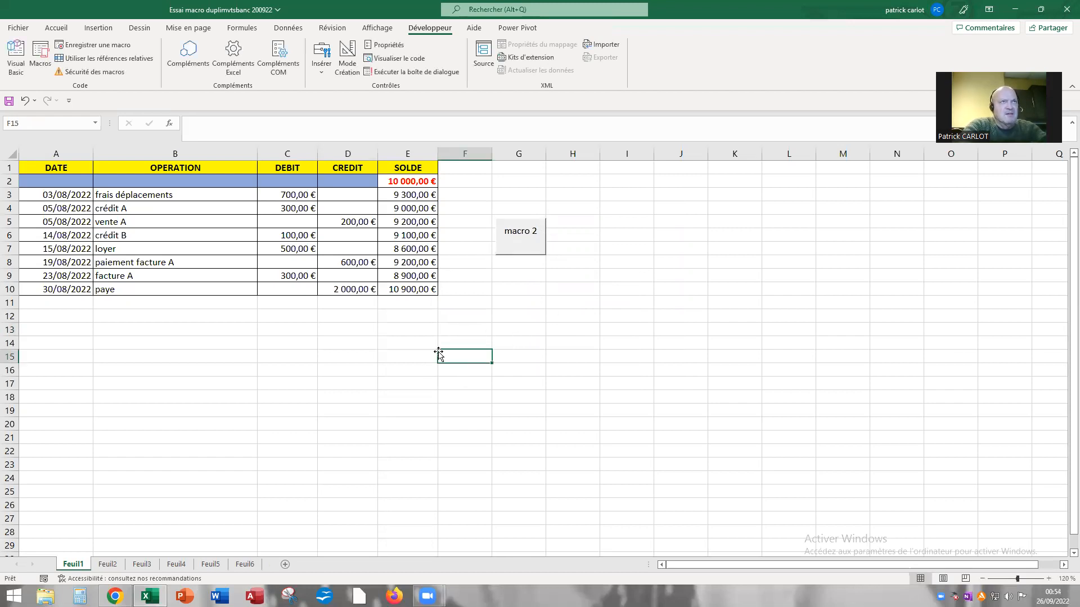
- Copy the "macro 2" button from Feuil1 and paste it onto Feuil6 at cell H11
right_click(526, 246)
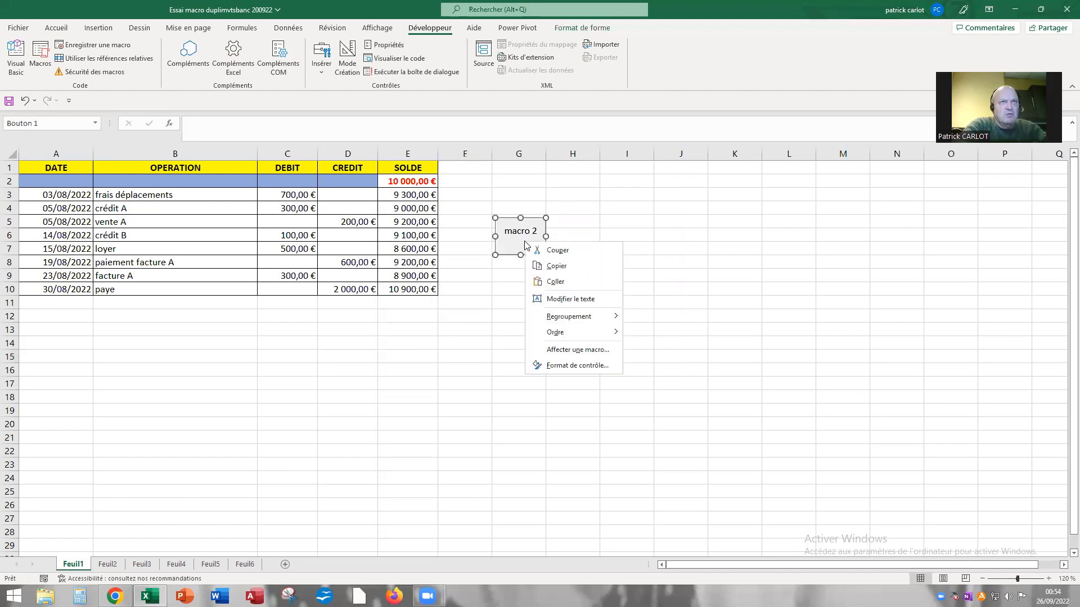
left_click(560, 267)
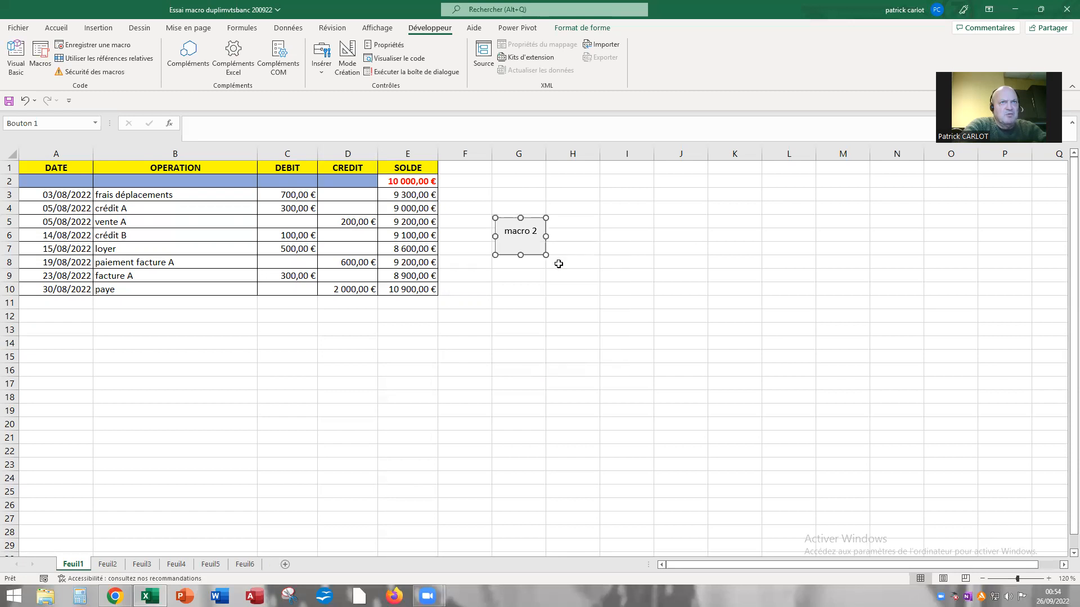
left_click(245, 564)
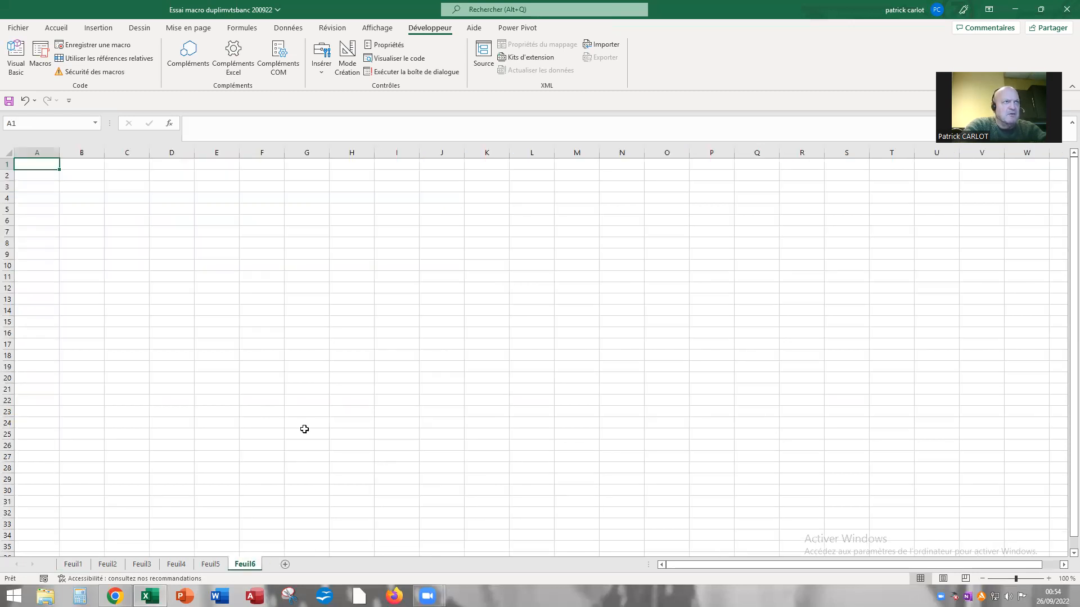
left_click(355, 277)
right_click(355, 283)
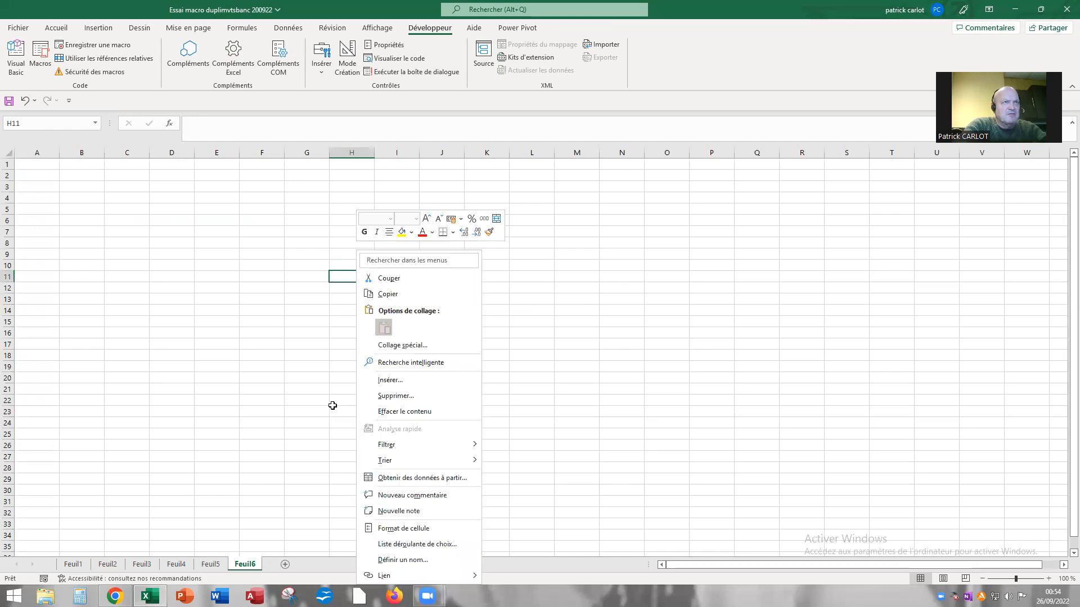
left_click(384, 329)
left_click(327, 403)
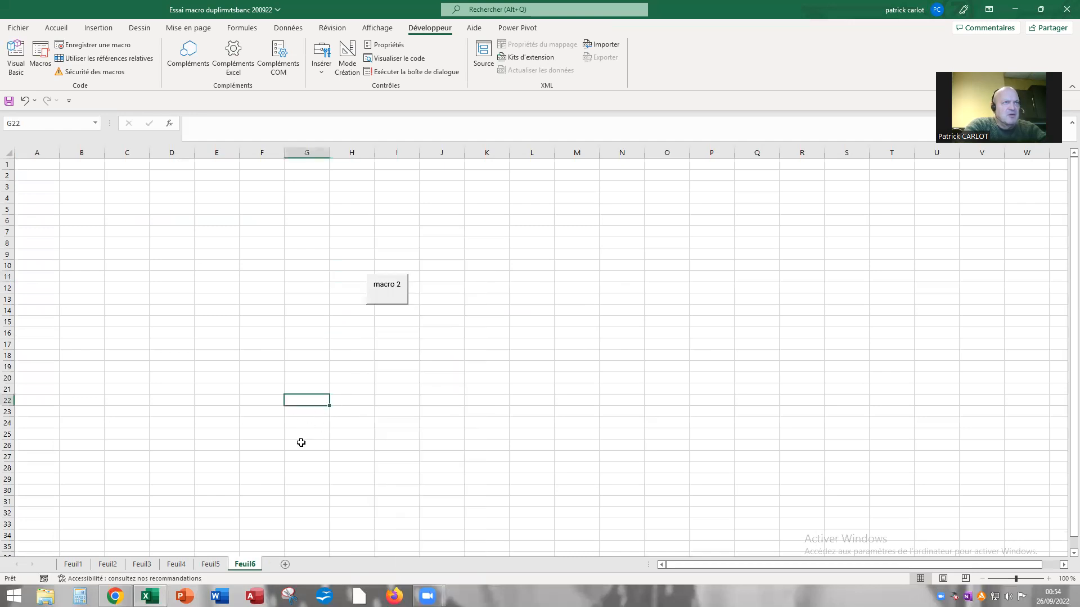
- Run the duplietajustcombinées macro from the "macro 2" button on Feuil1
left_click(67, 565)
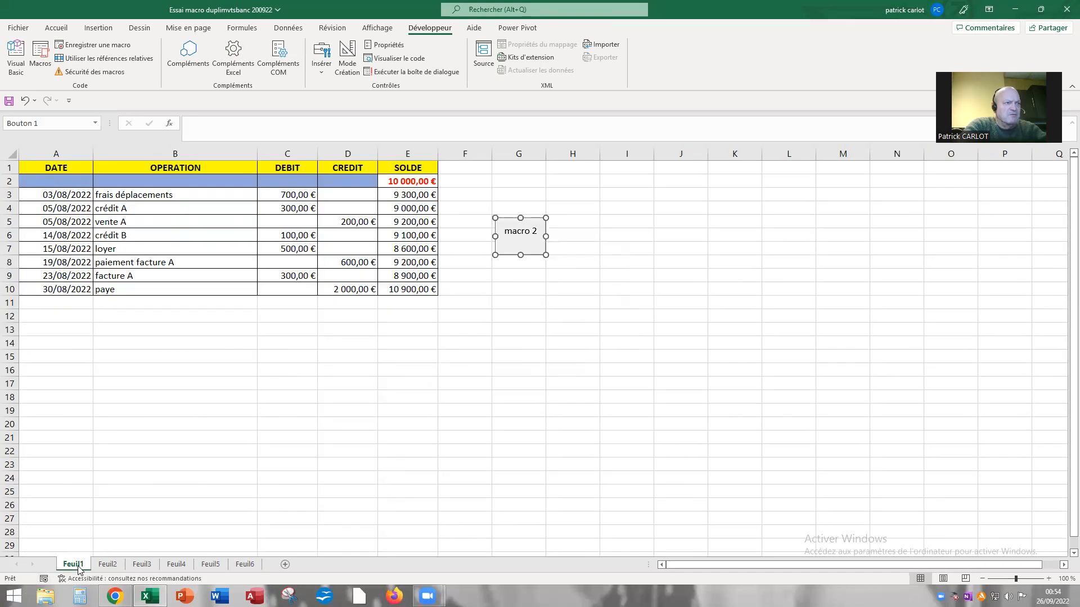
left_click(481, 355)
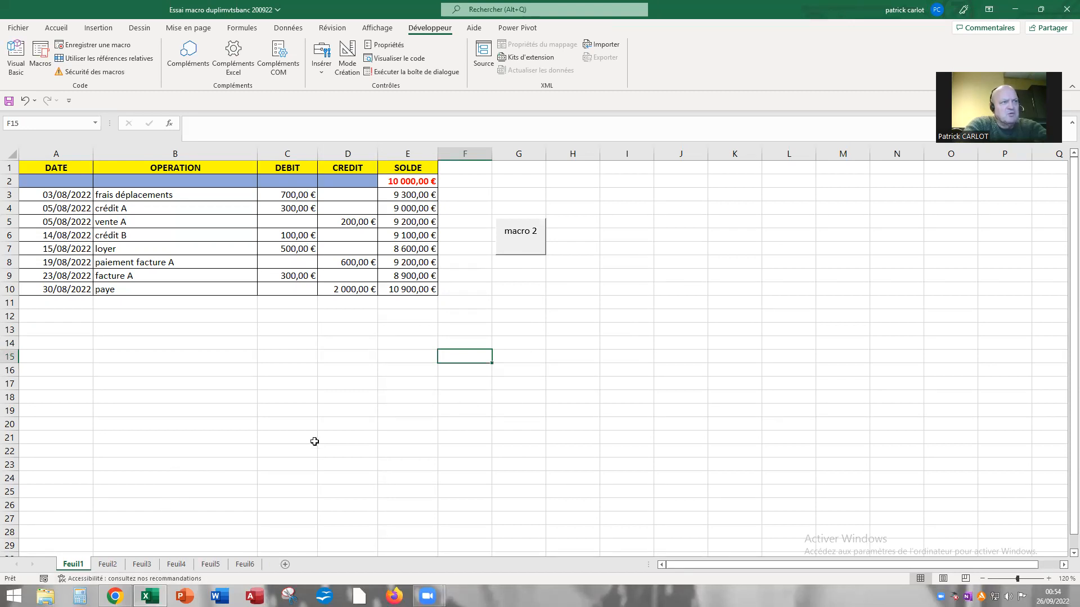
left_click(525, 241)
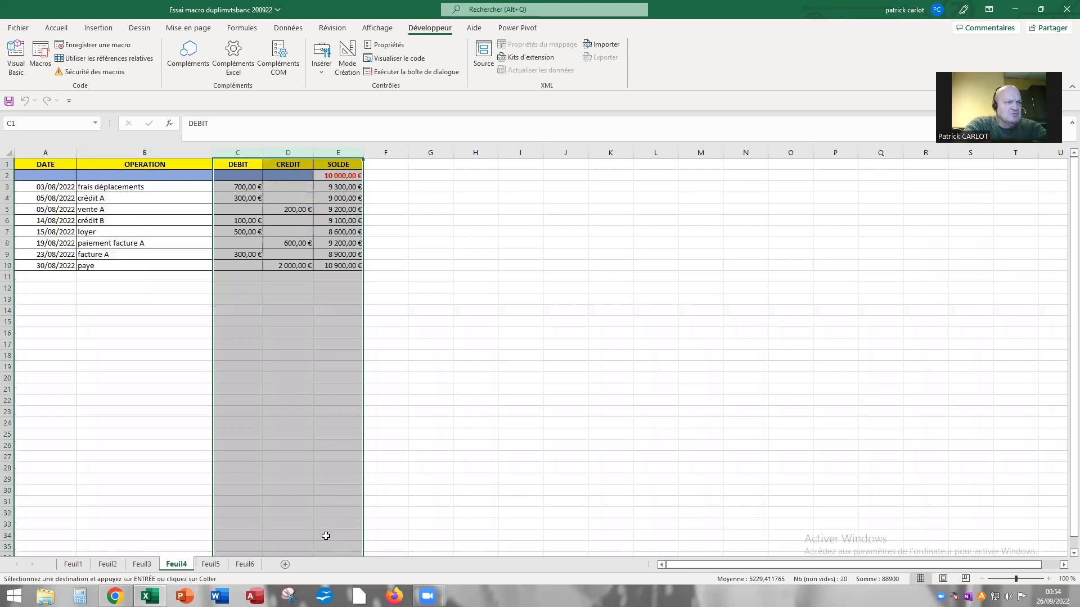
- Examine the duplicated bank table and column widths on Feuil2, Feuil3 and Feuil4, clearing the copy selection, and check Feuil6
left_click(73, 565)
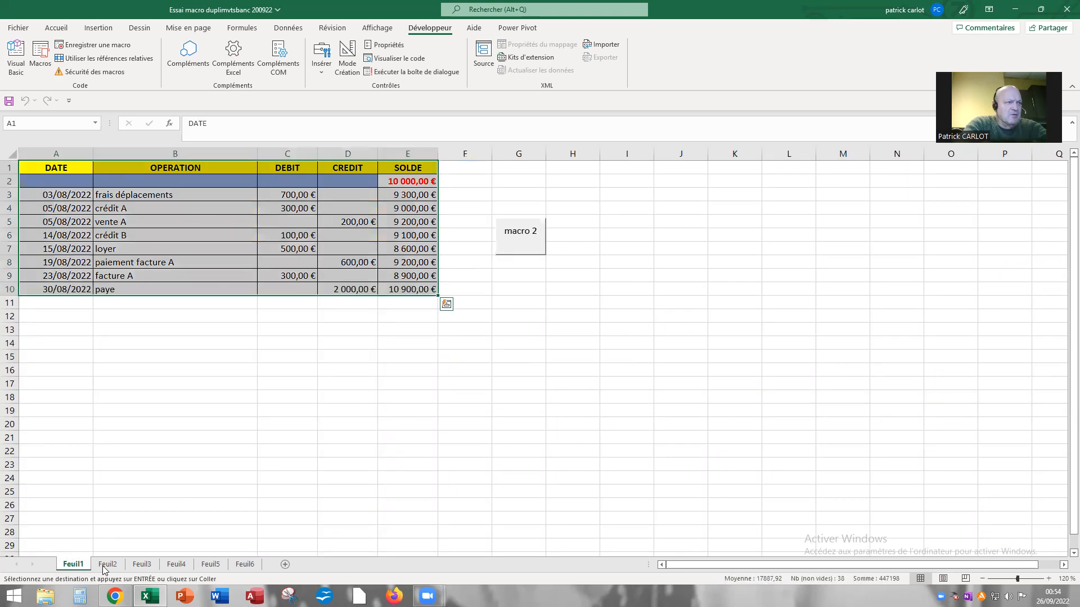
left_click(108, 565)
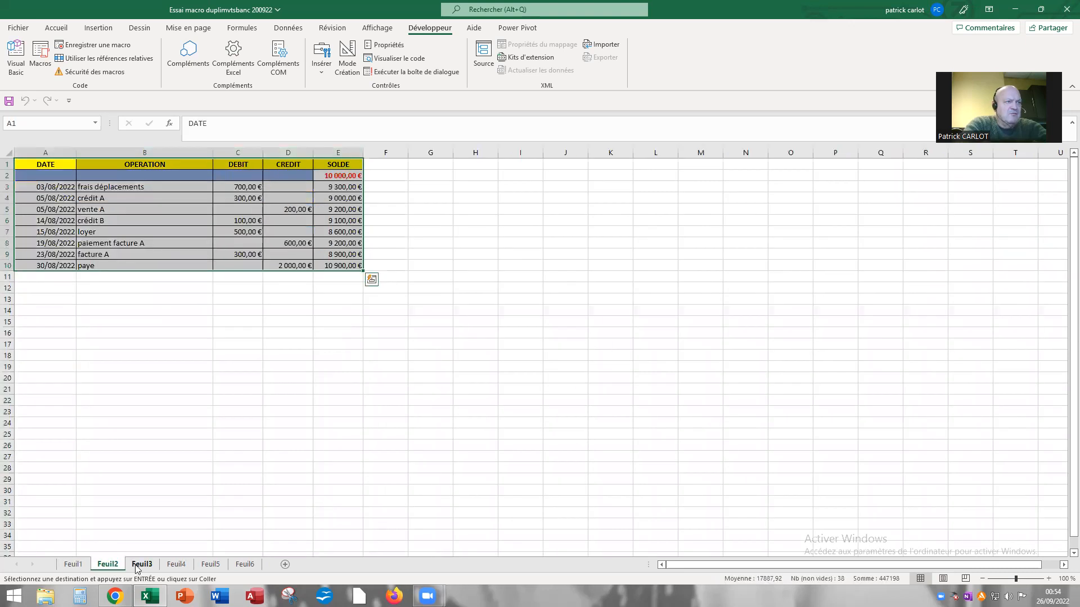
left_click(140, 565)
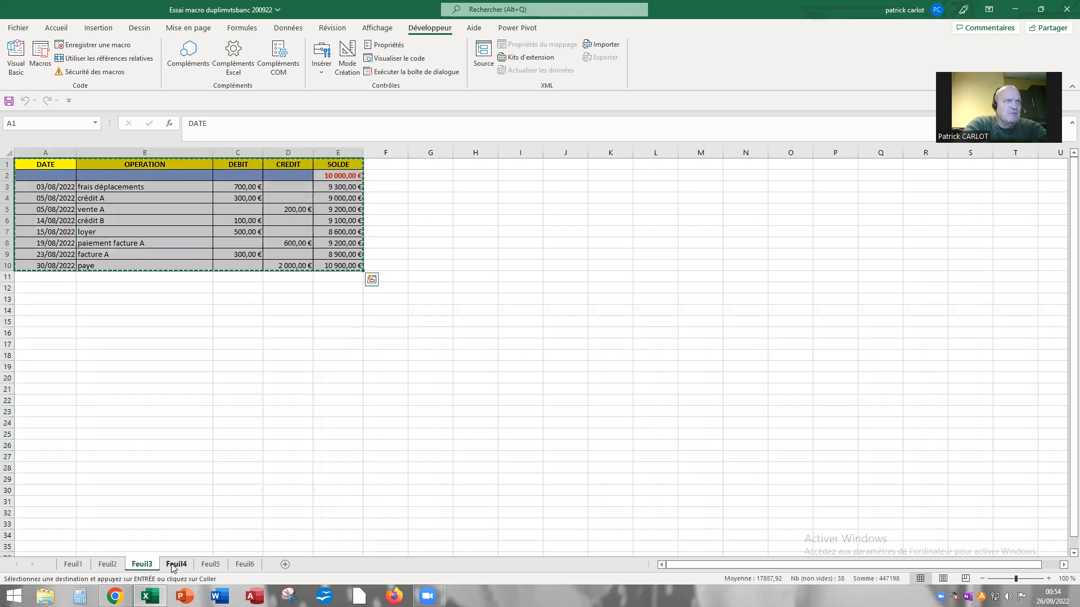
left_click(177, 565)
left_click(141, 565)
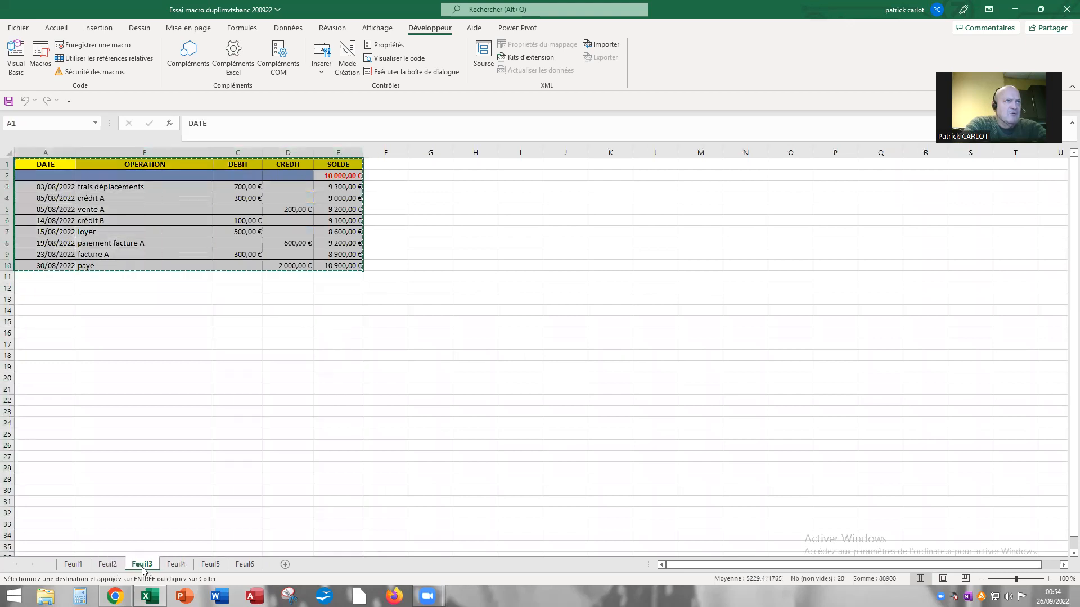
key("Escape")
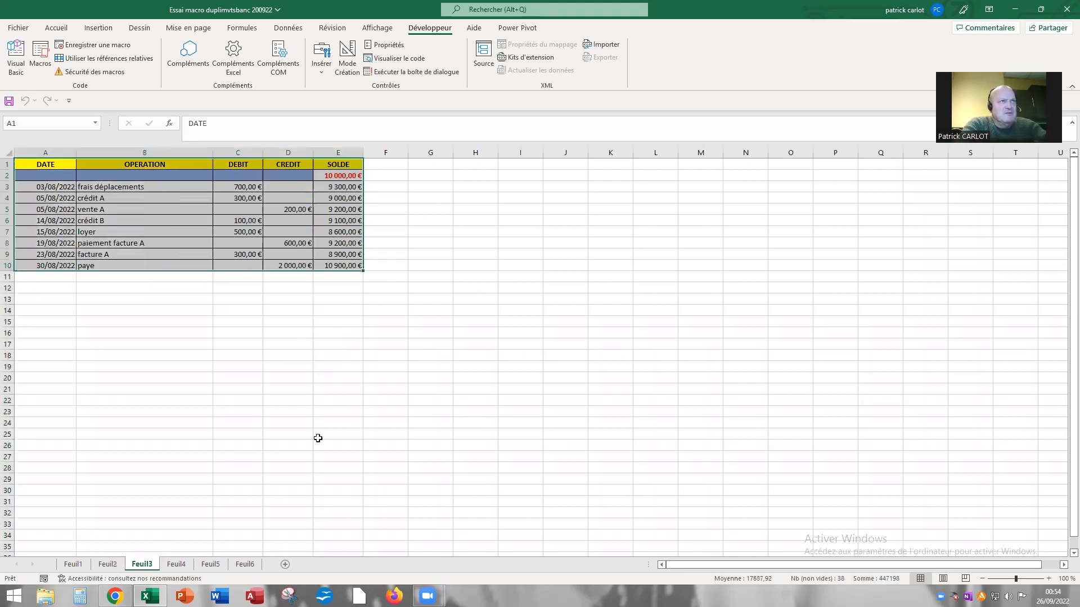
left_click(244, 565)
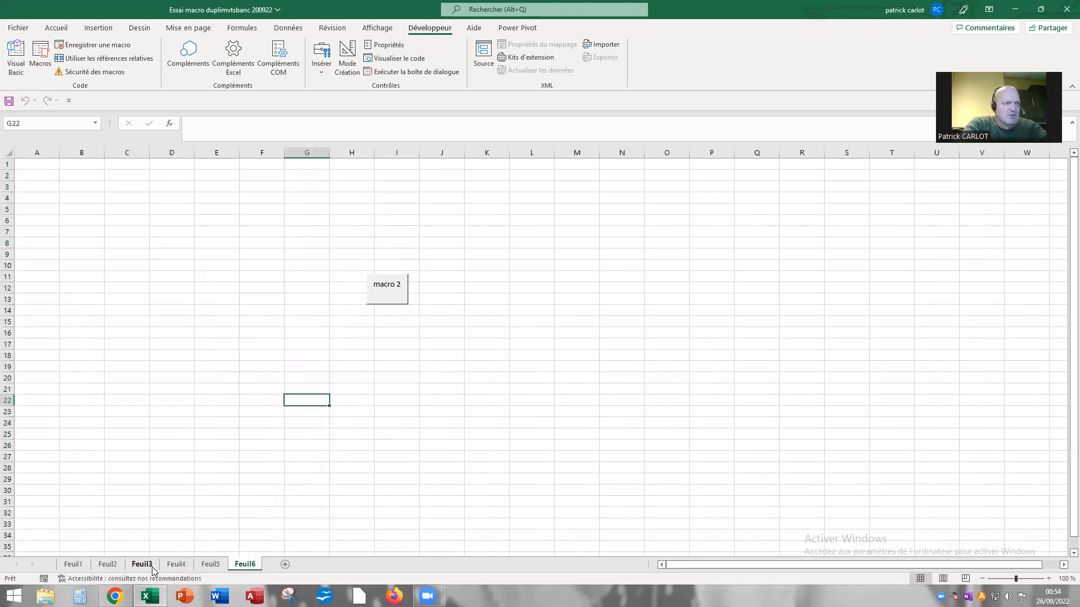
left_click(172, 565)
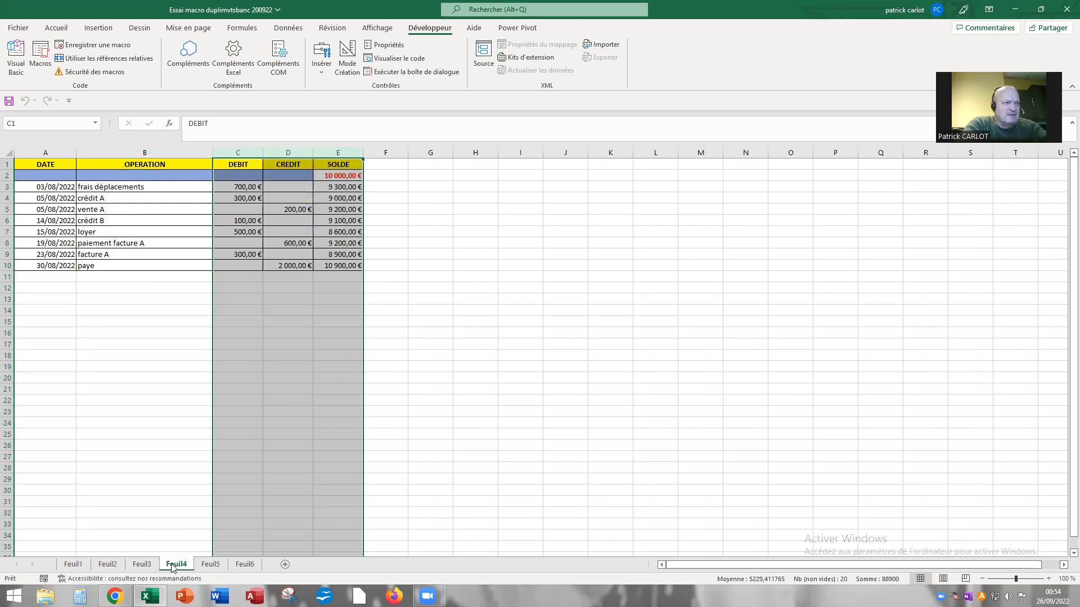
- Add three blank sheets after Feuil6
left_click(211, 565)
left_click(245, 565)
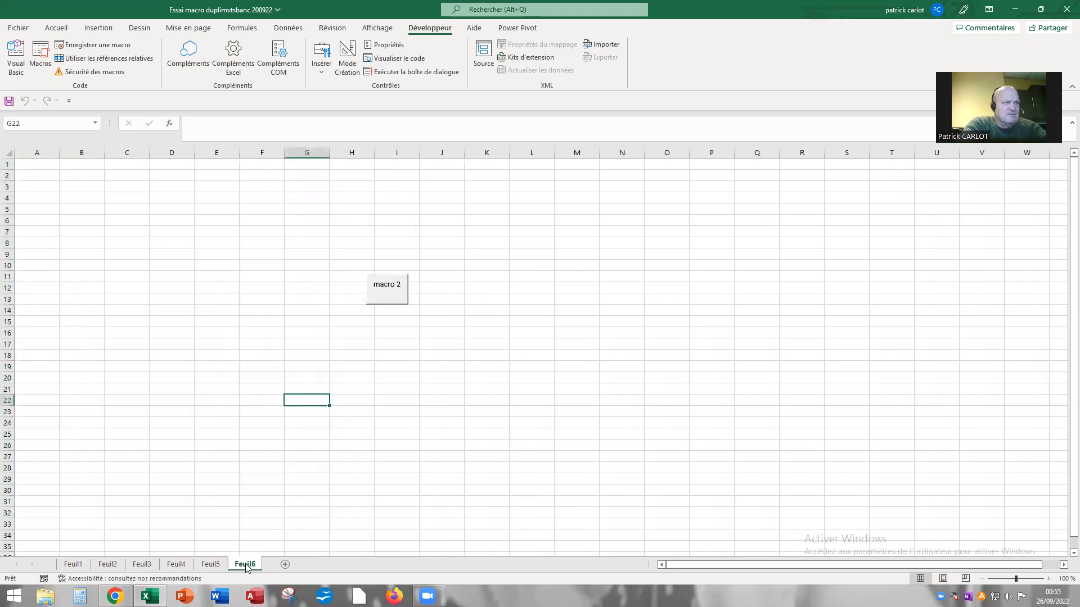
left_click(285, 564)
left_click(318, 565)
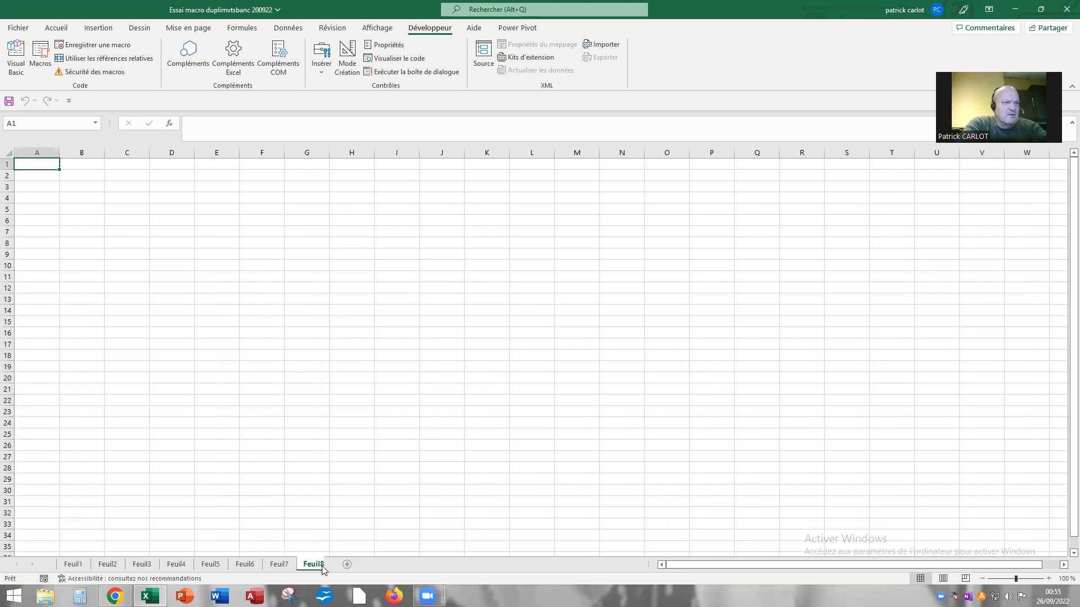
left_click(354, 564)
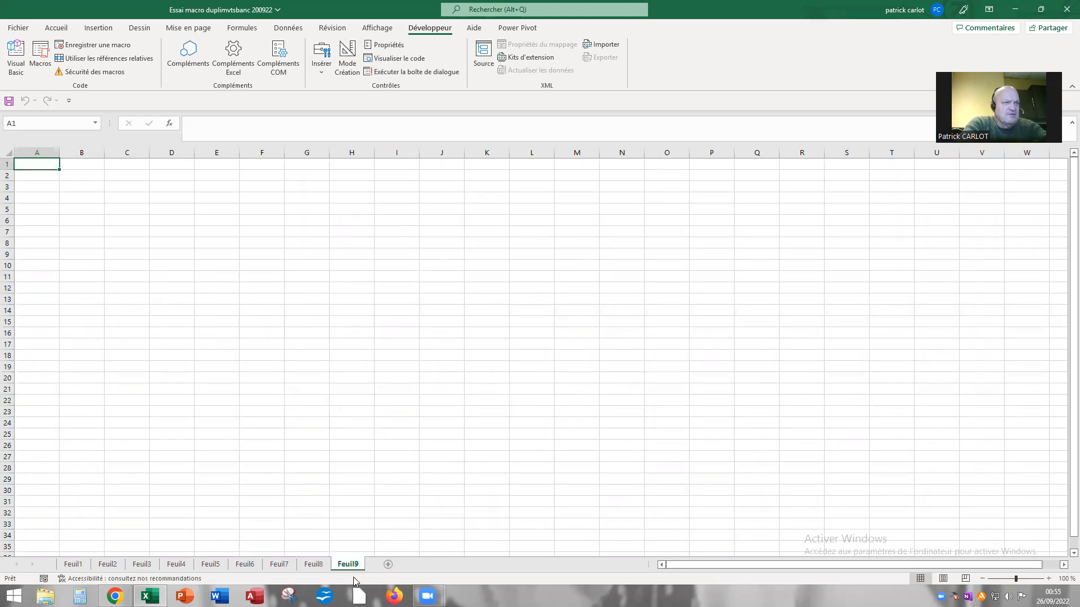
- Check Feuil4, Feuil5 and Feuil6, and run the macro from the "macro 2" button on Feuil6
left_click(246, 565)
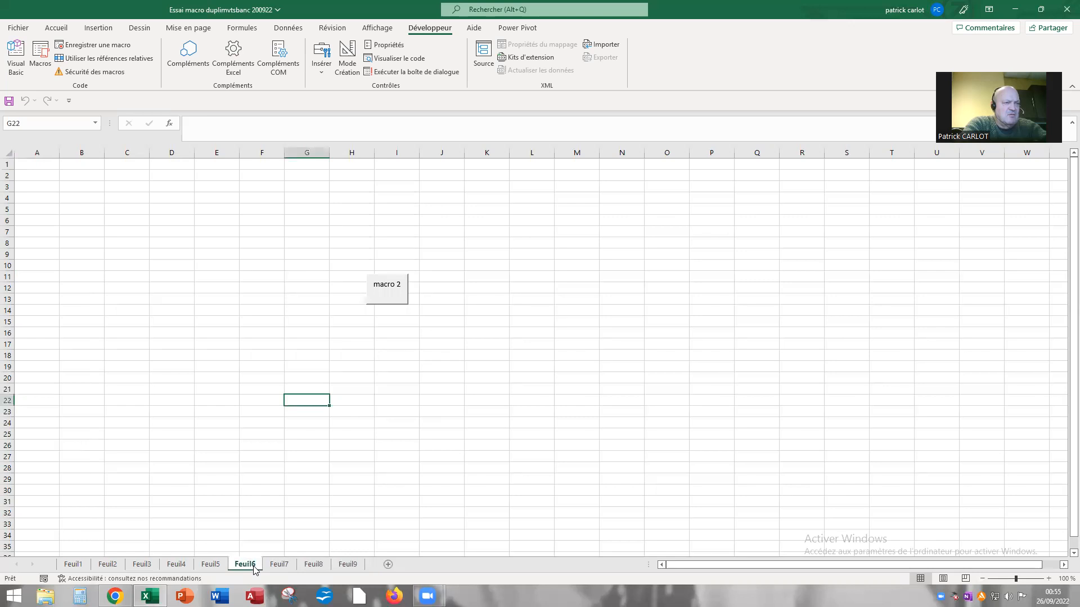
left_click(211, 564)
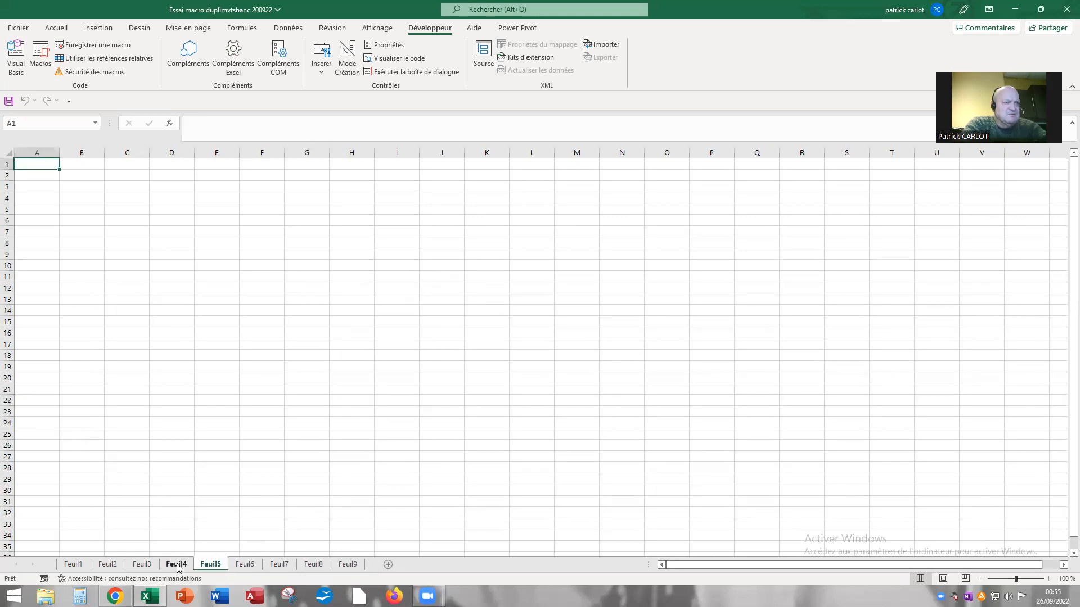
left_click(178, 565)
left_click(219, 564)
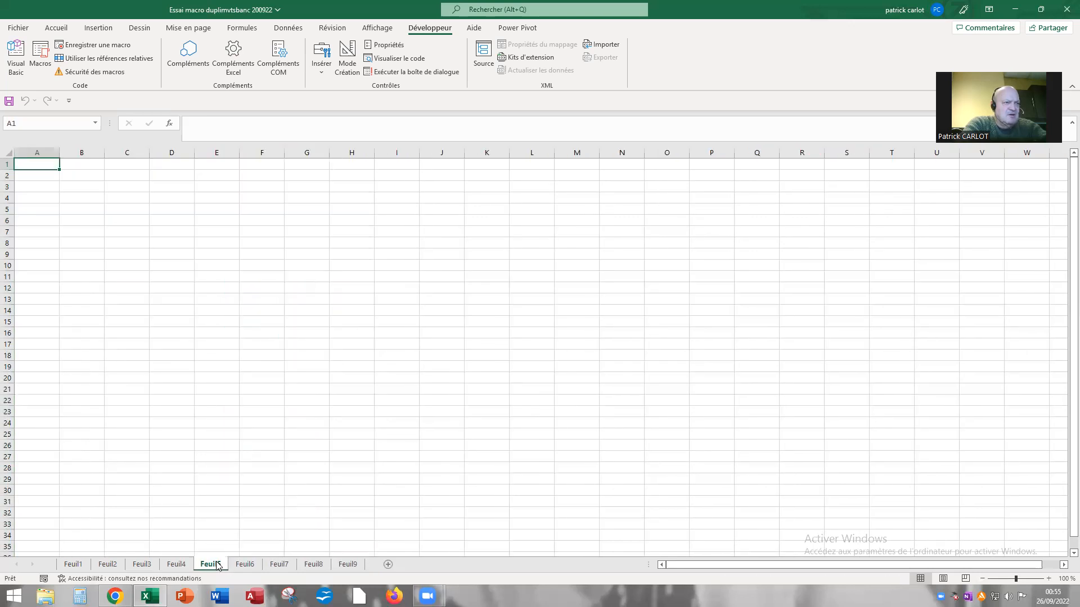
left_click(250, 564)
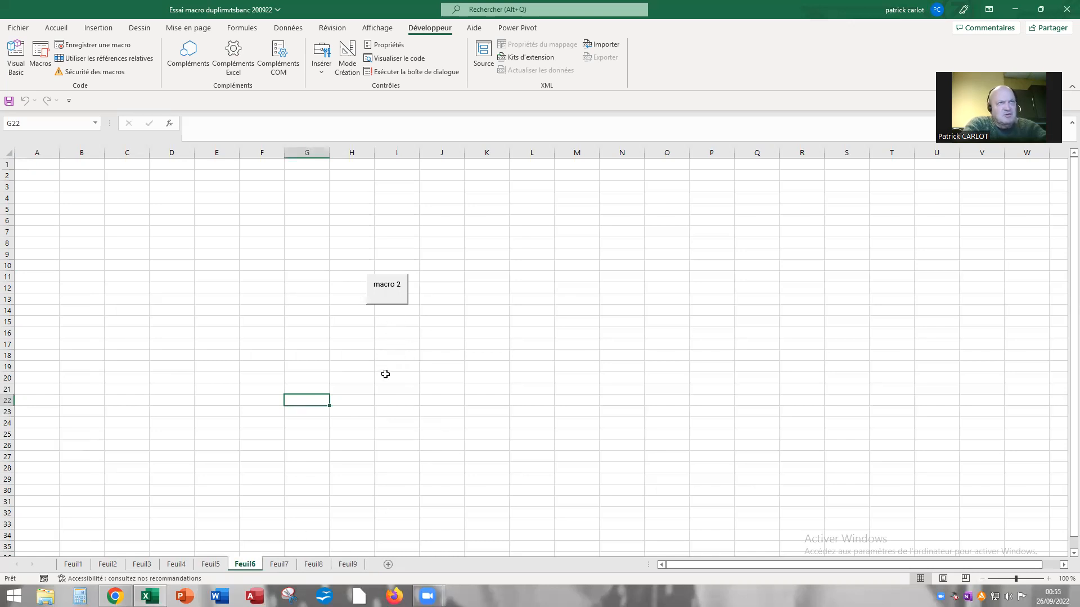
left_click(387, 291)
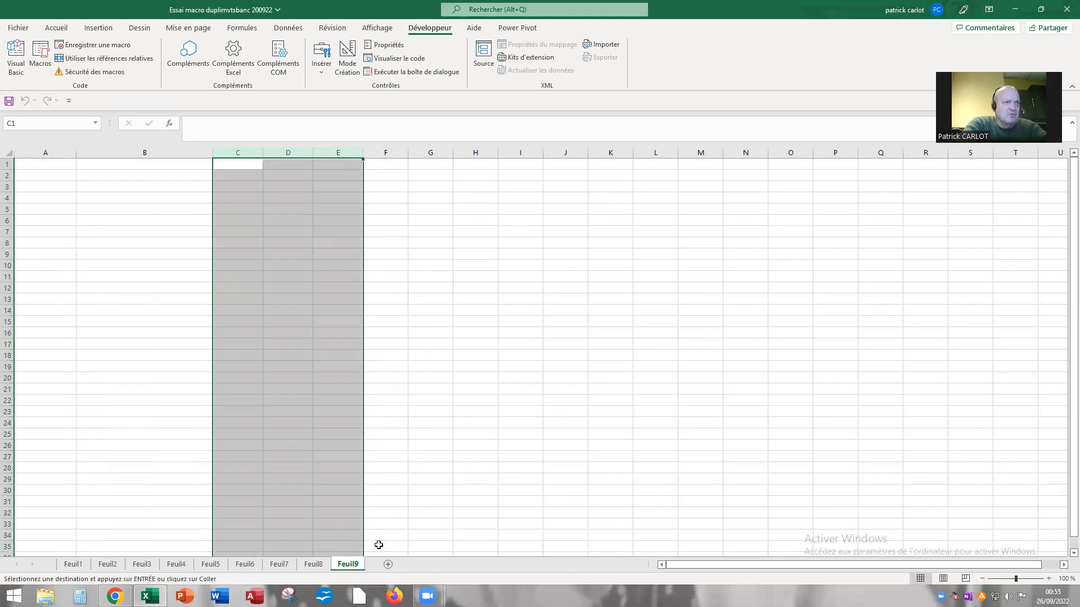
- Examine the macro's output on Feuil6, Feuil7 and Feuil8, clear the copy selection, and compare with the table on Feuil4
left_click(245, 564)
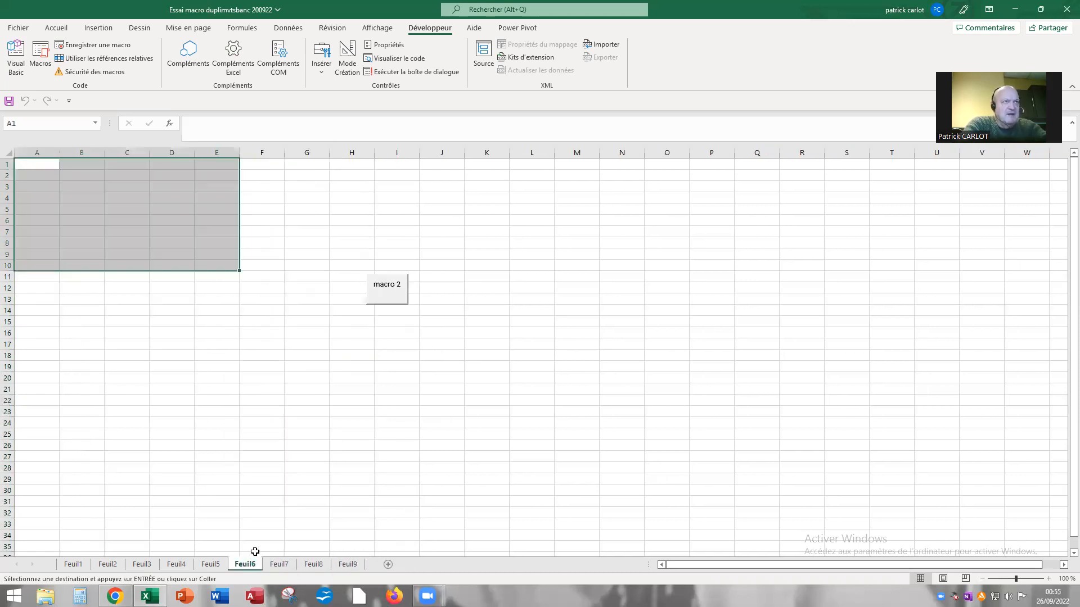
left_click(306, 566)
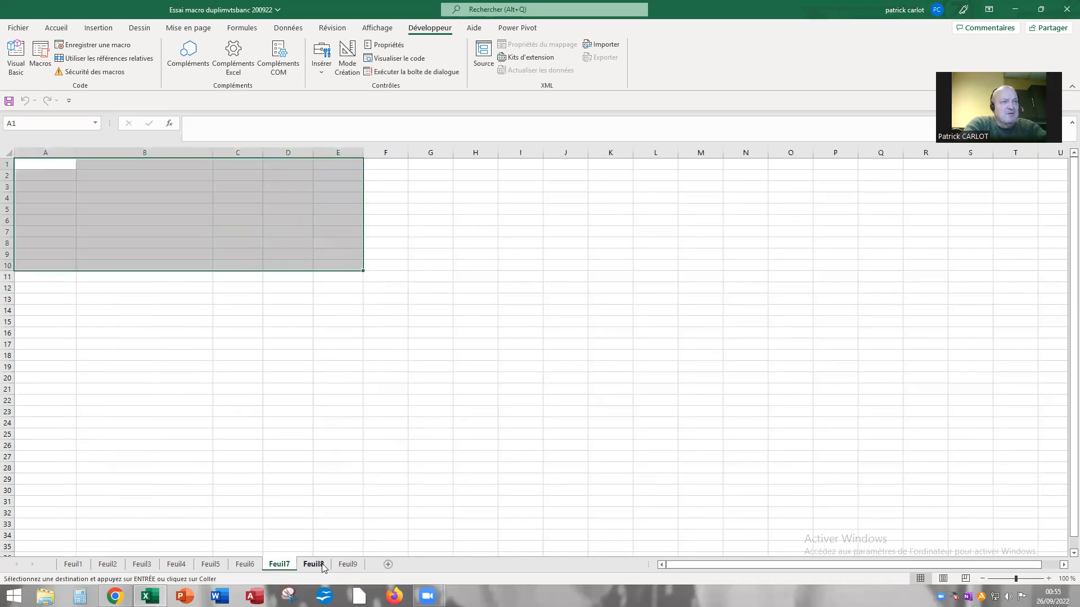
key("Escape")
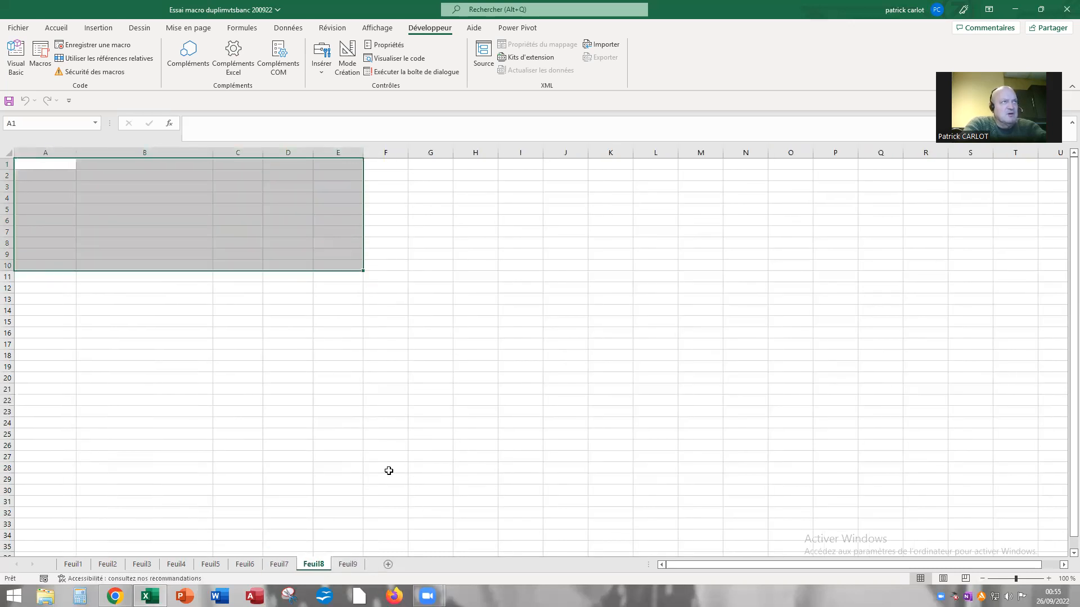
left_click(176, 564)
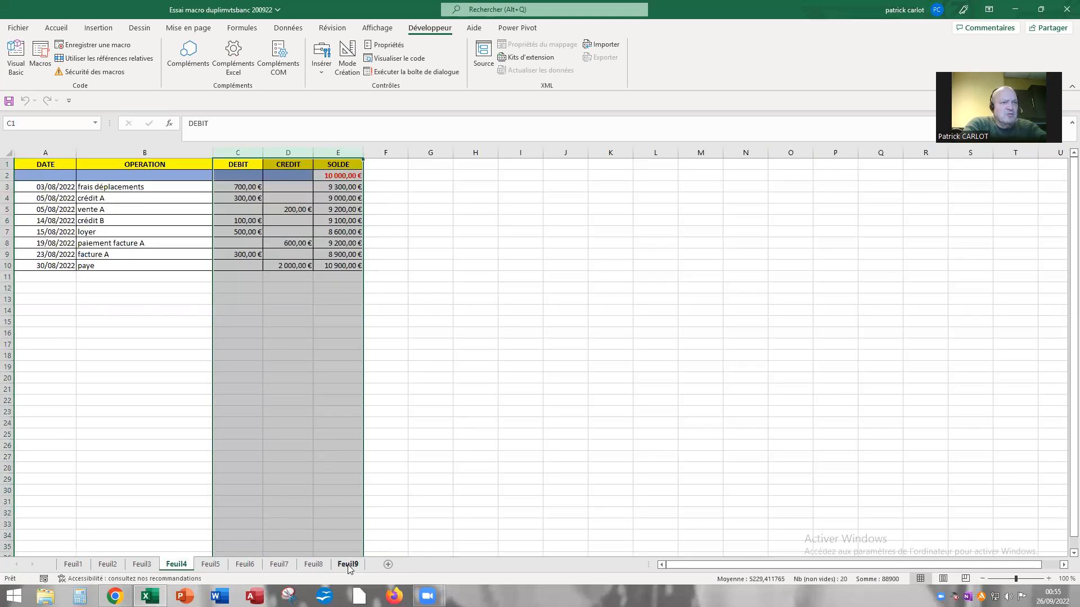
- Move the "macro 2" button from Feuil6 to cell G13 of Feuil4 by cutting and pasting, and deselect it
left_click(246, 564)
right_click(381, 288)
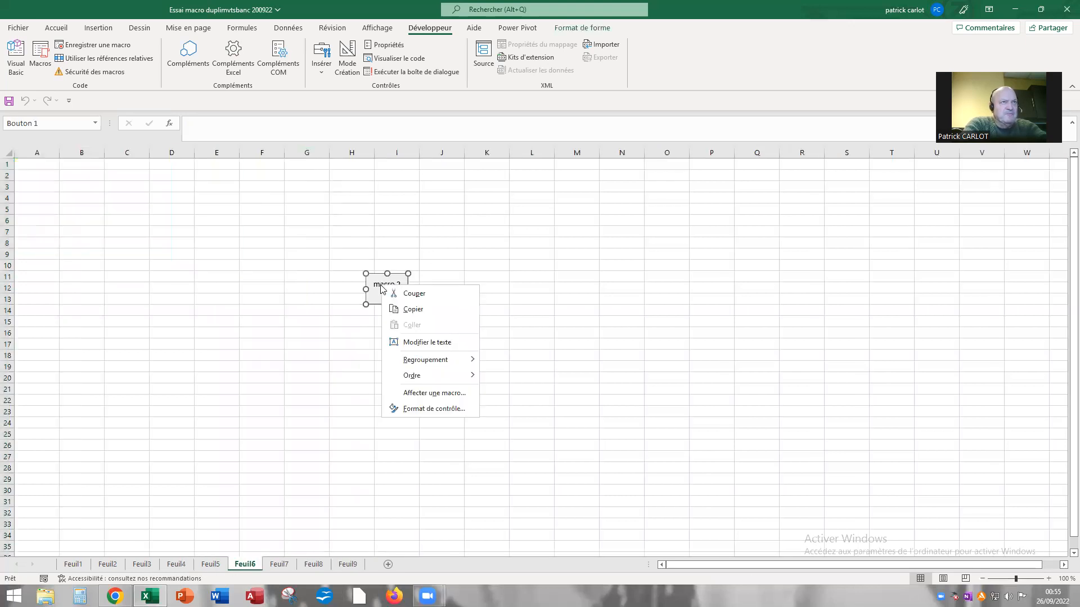
left_click(428, 293)
left_click(178, 565)
left_click(177, 565)
left_click(207, 565)
left_click(179, 566)
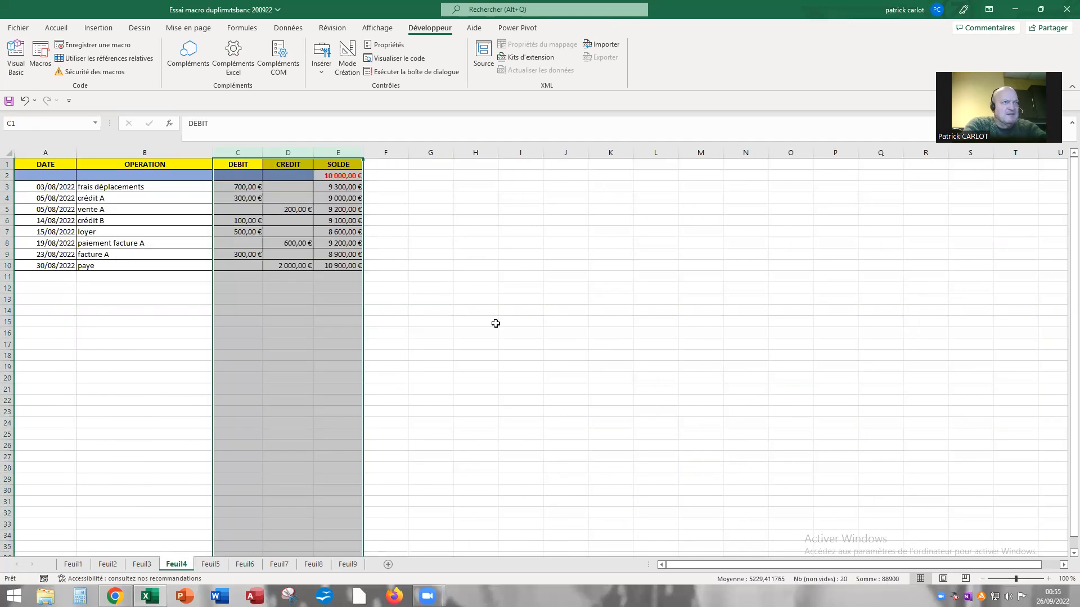
left_click(415, 302)
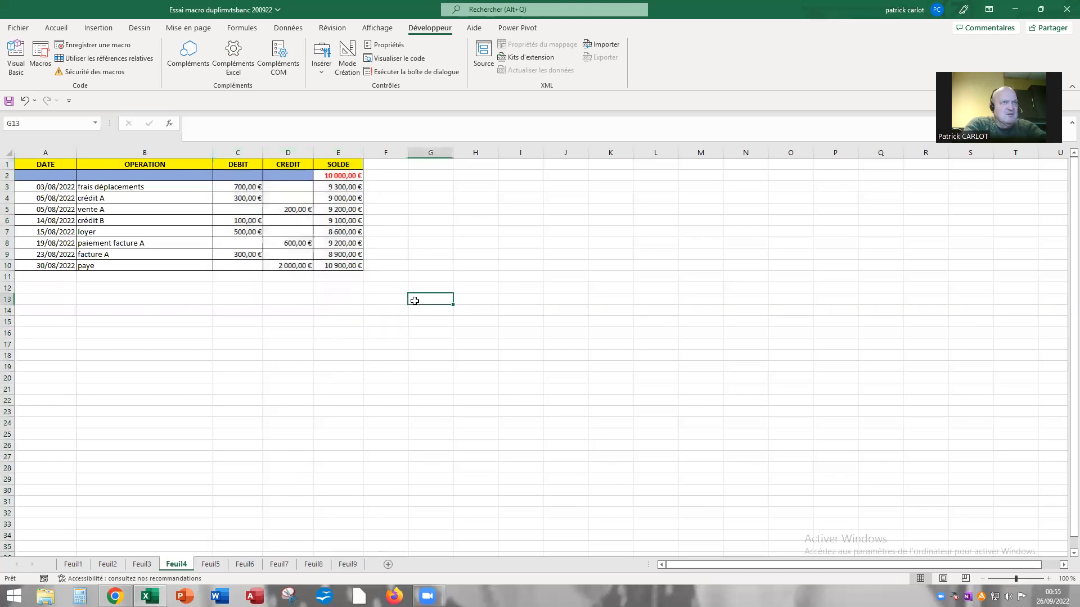
right_click(414, 301)
key("e")
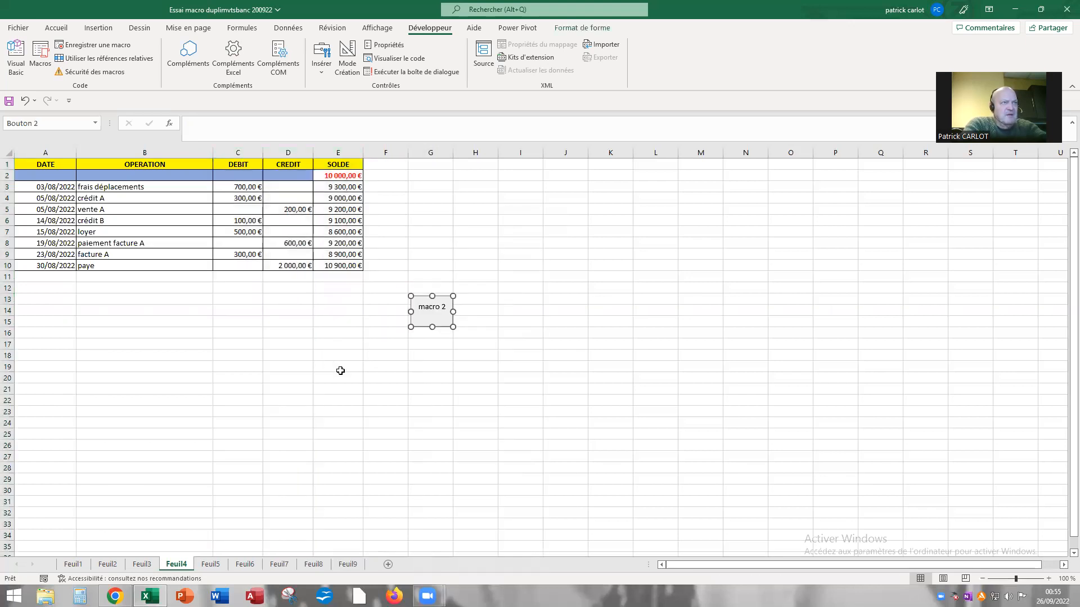
left_click(447, 401)
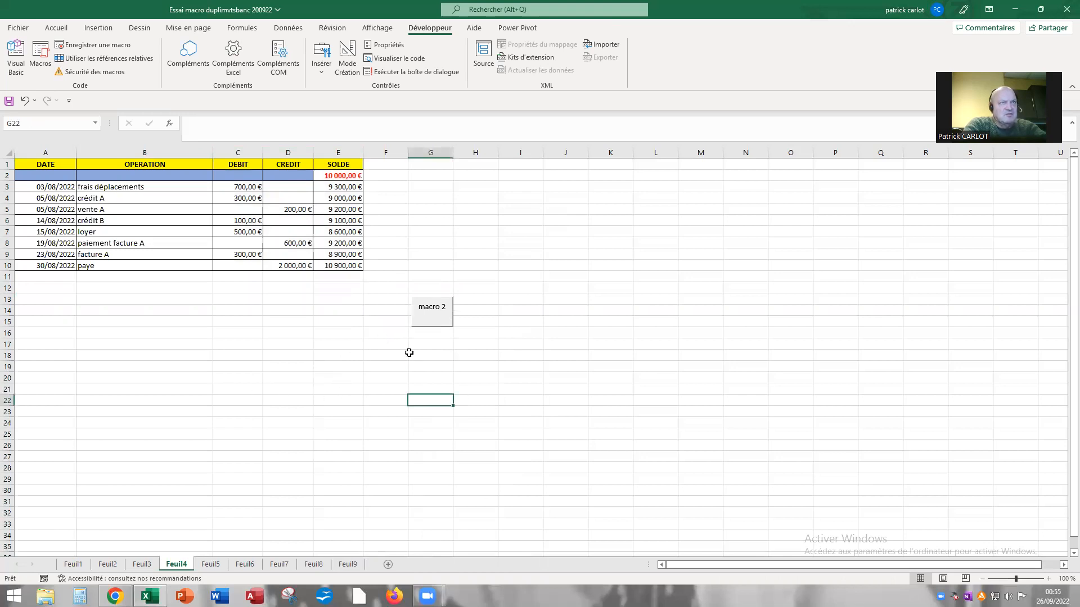
- Run the macro twice from the "macro 2" button on Feuil4, returning to that sheet between runs
left_click(433, 316)
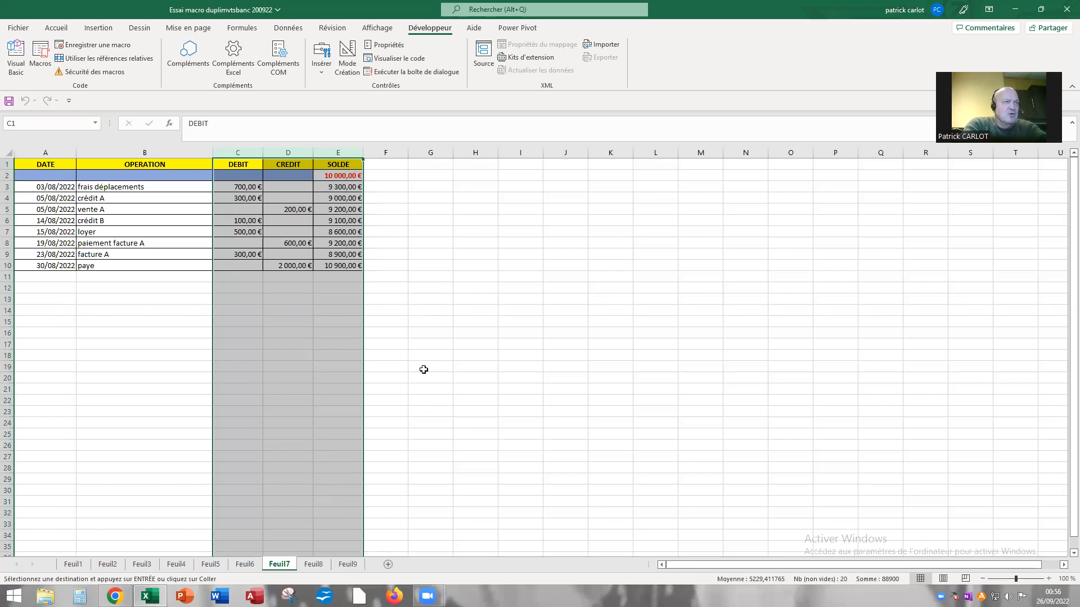
left_click(176, 564)
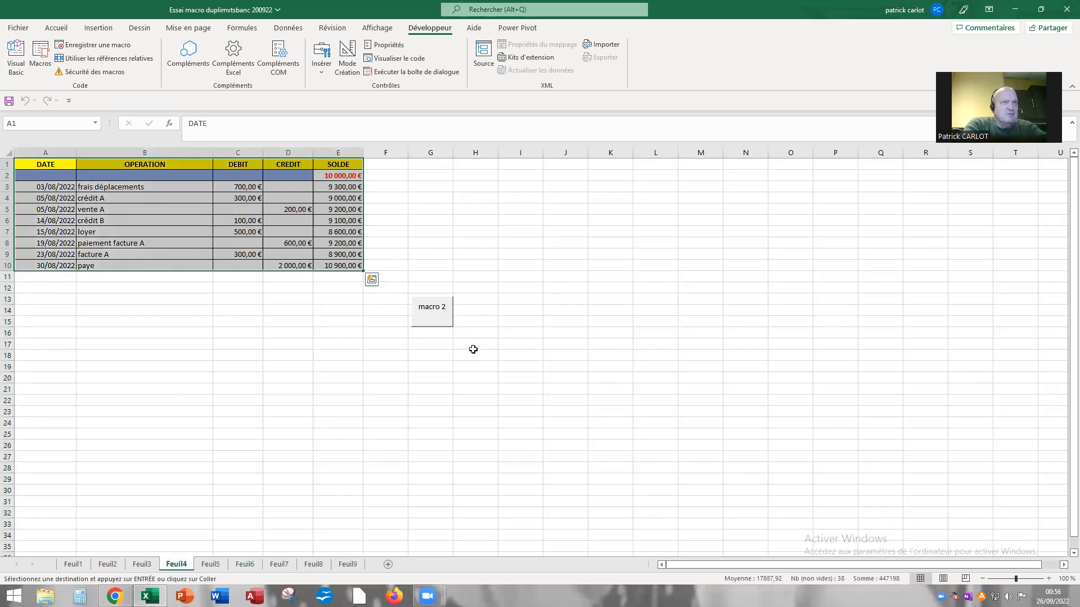
left_click(433, 315)
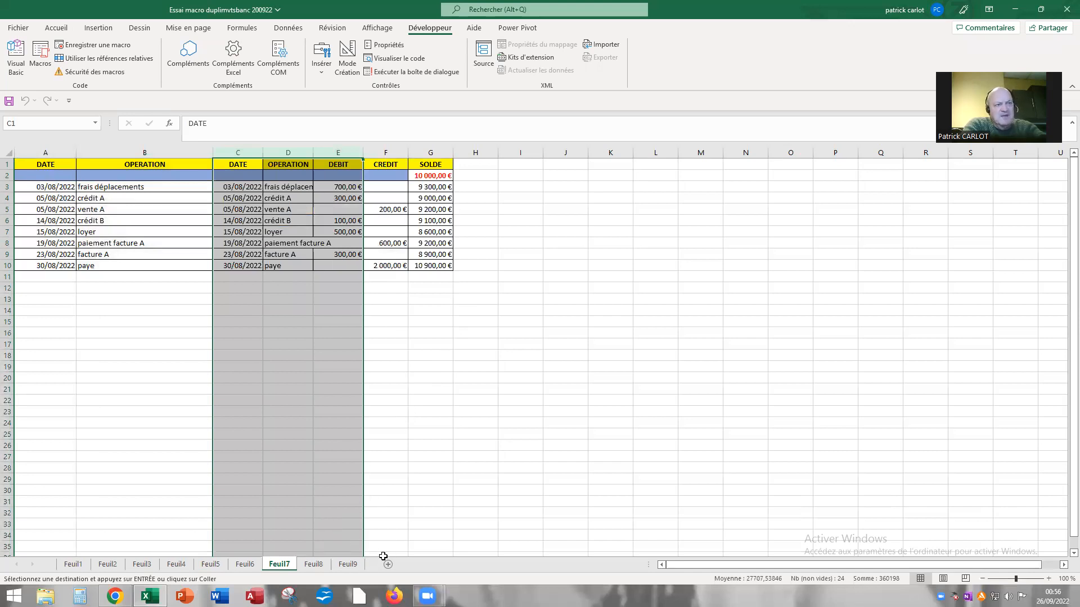
- Examine the duplicated table and column widths on Feuil6, Feuil7, Feuil8 and Feuil9
left_click(317, 570)
left_click(346, 568)
left_click(287, 567)
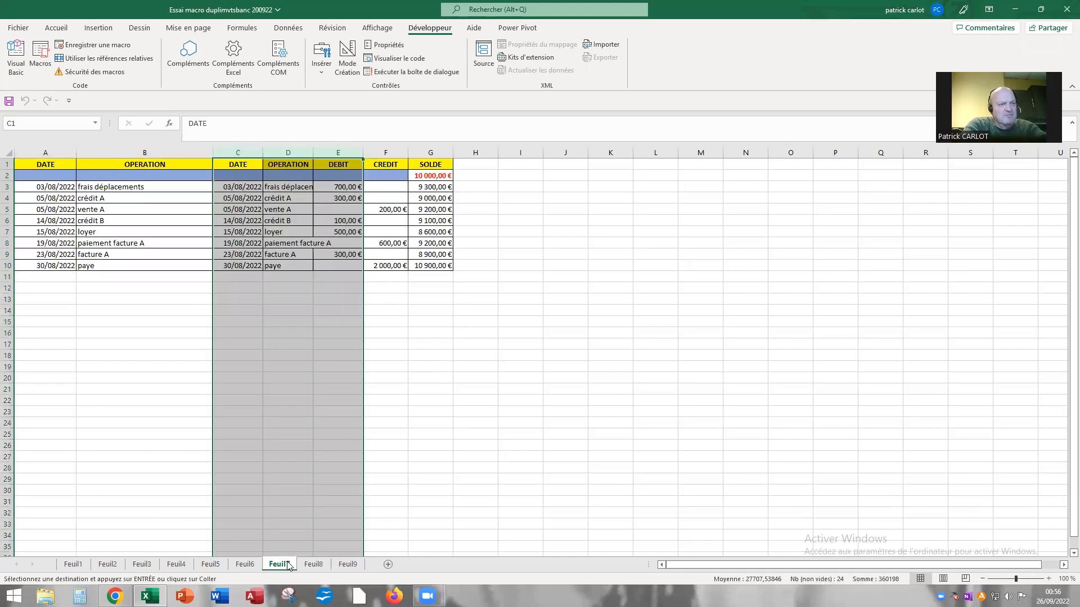
left_click(250, 565)
left_click(279, 566)
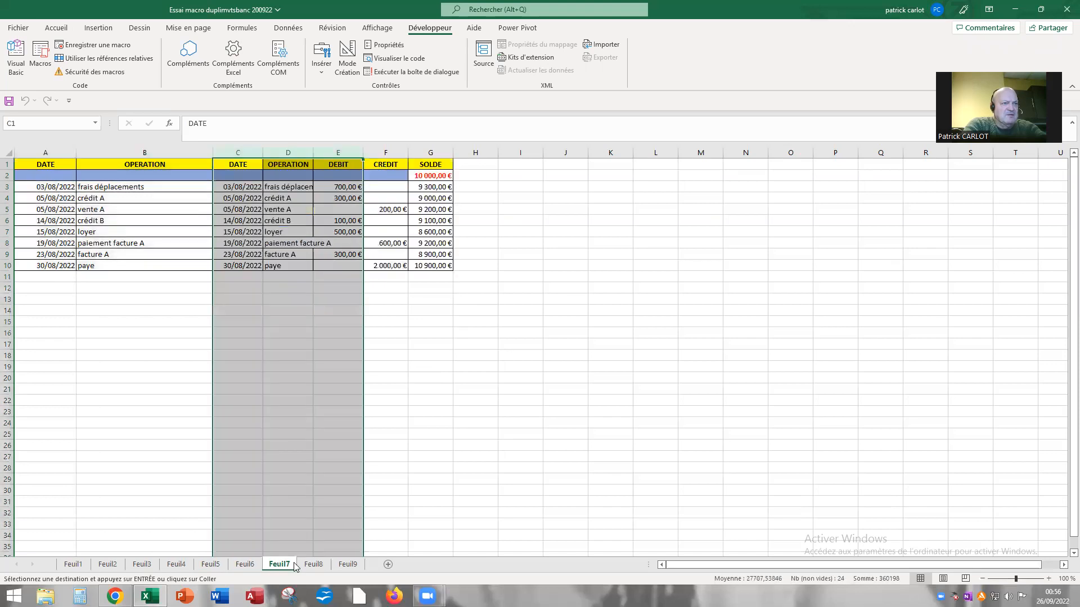
left_click(318, 569)
left_click(354, 568)
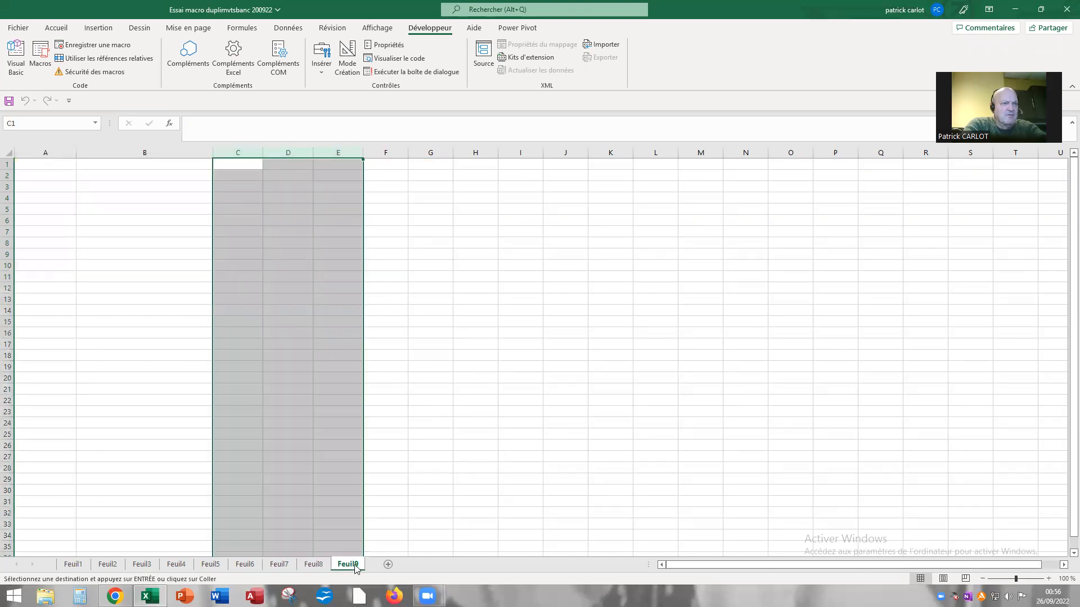
- Add a blank sheet after Feuil9 and recheck Feuil7 and Feuil8, clearing the copy selection
left_click(388, 566)
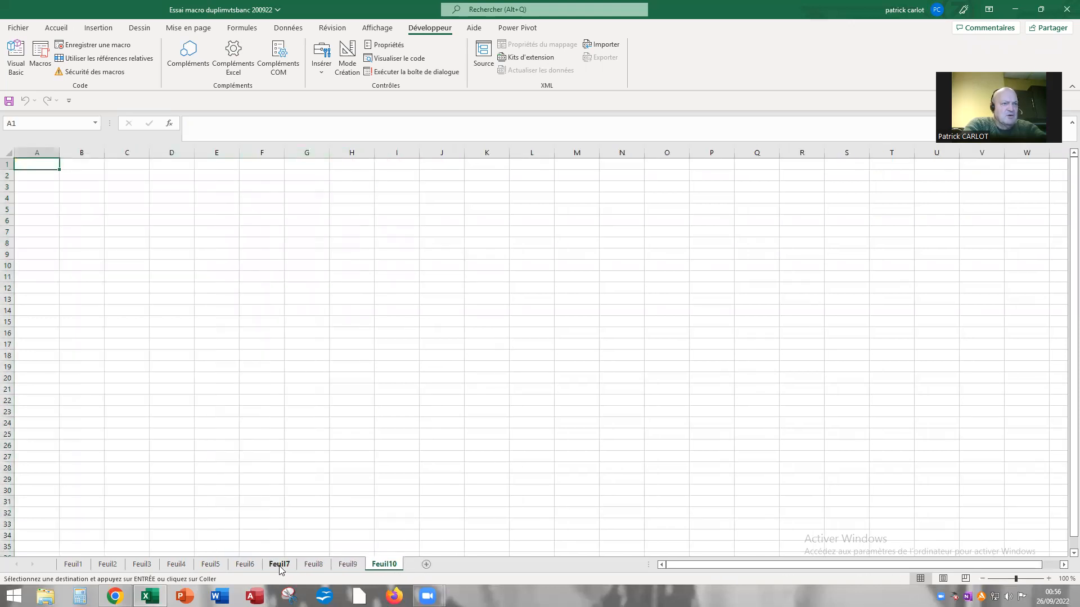
left_click(283, 567)
left_click(323, 568)
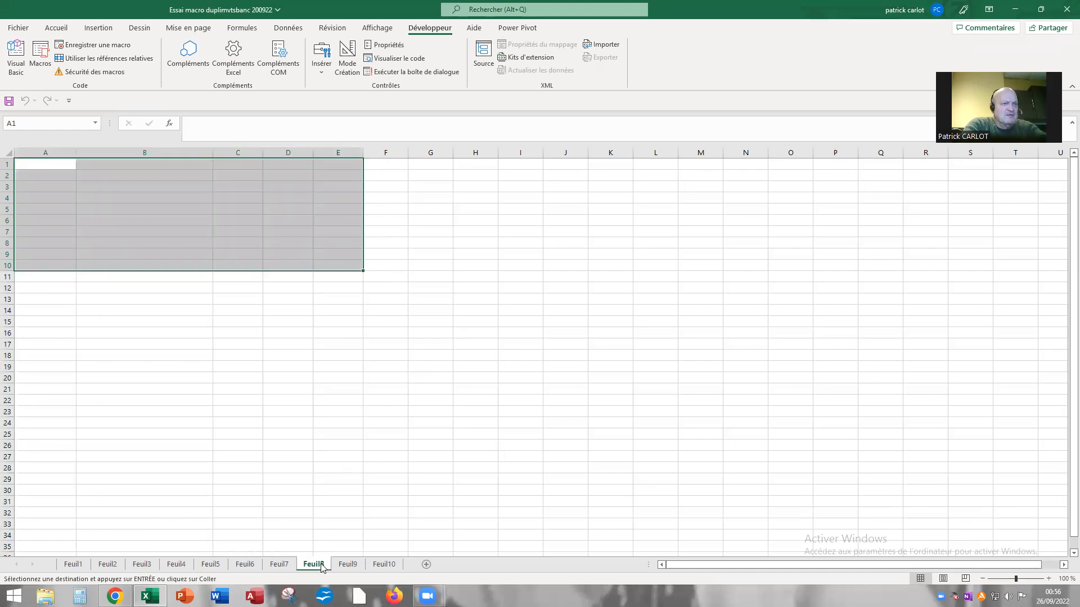
left_click(291, 565)
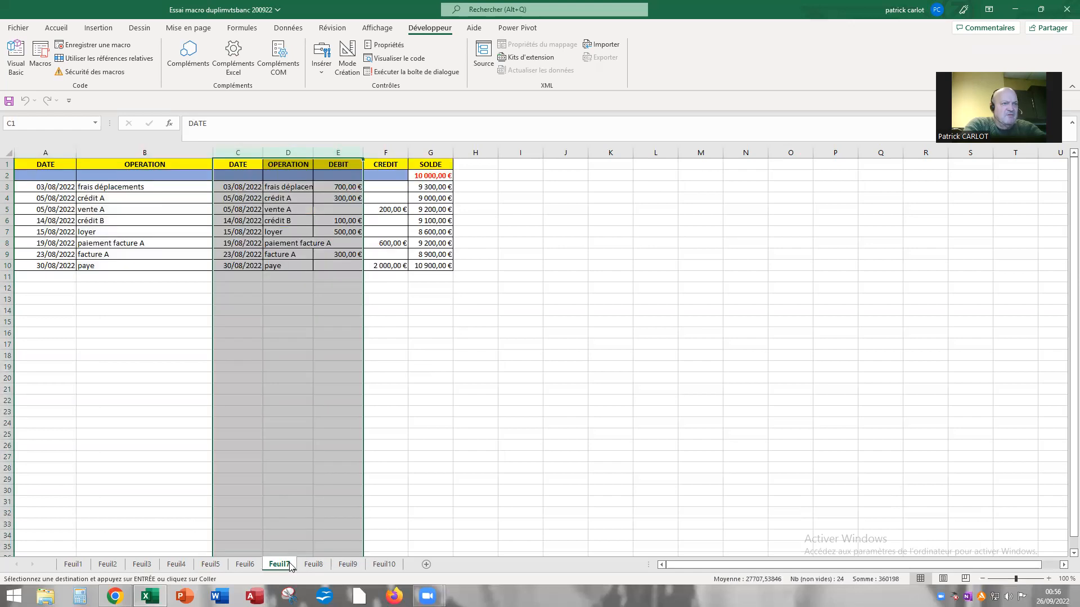
left_click(252, 565)
key("Escape")
- Copy the "macro 2" button from Feuil4, paste it onto Feuil7 at cell F16, and deselect it
left_click(213, 564)
left_click(186, 565)
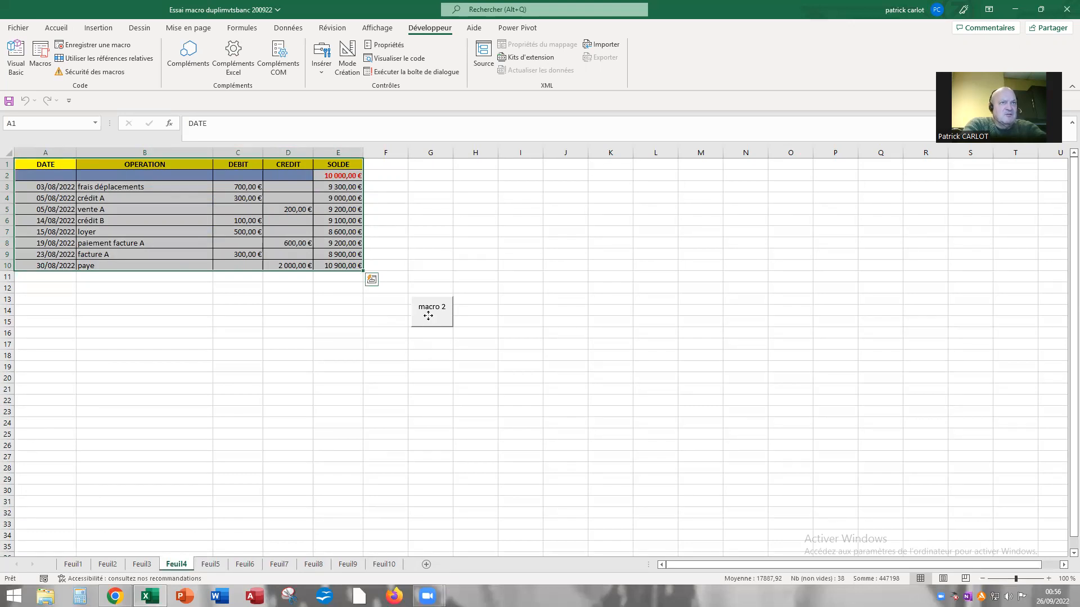
right_click(429, 322)
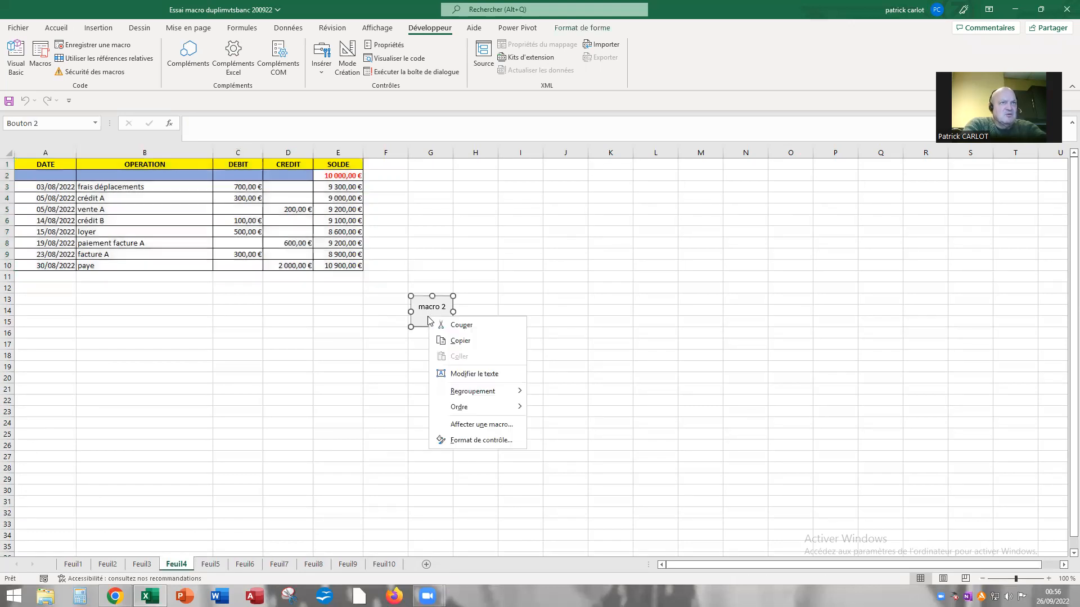
left_click(460, 344)
left_click(279, 564)
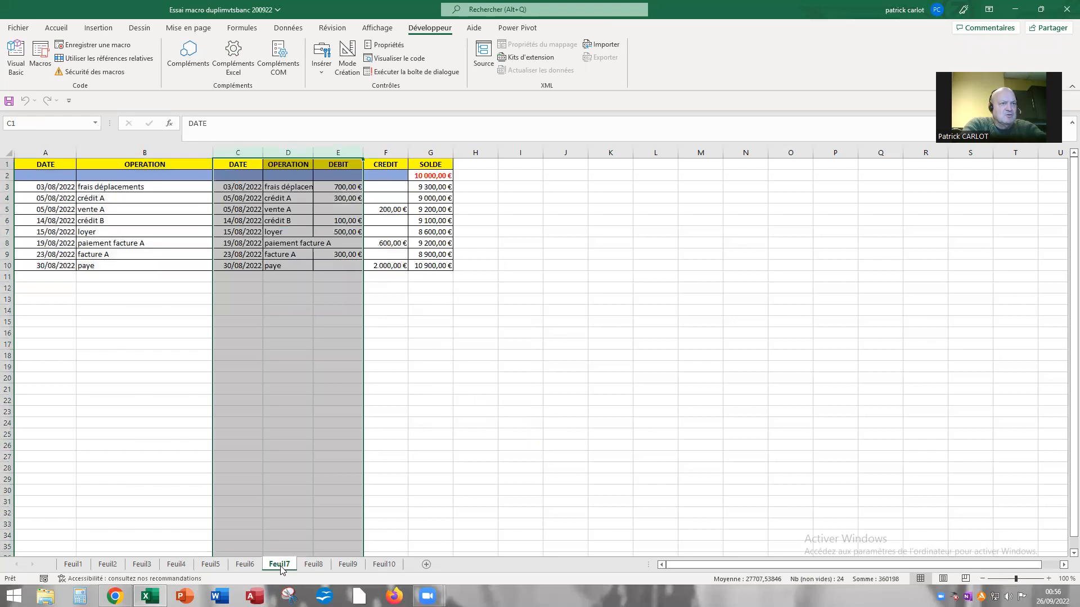
left_click(309, 564)
left_click(292, 565)
left_click(399, 331)
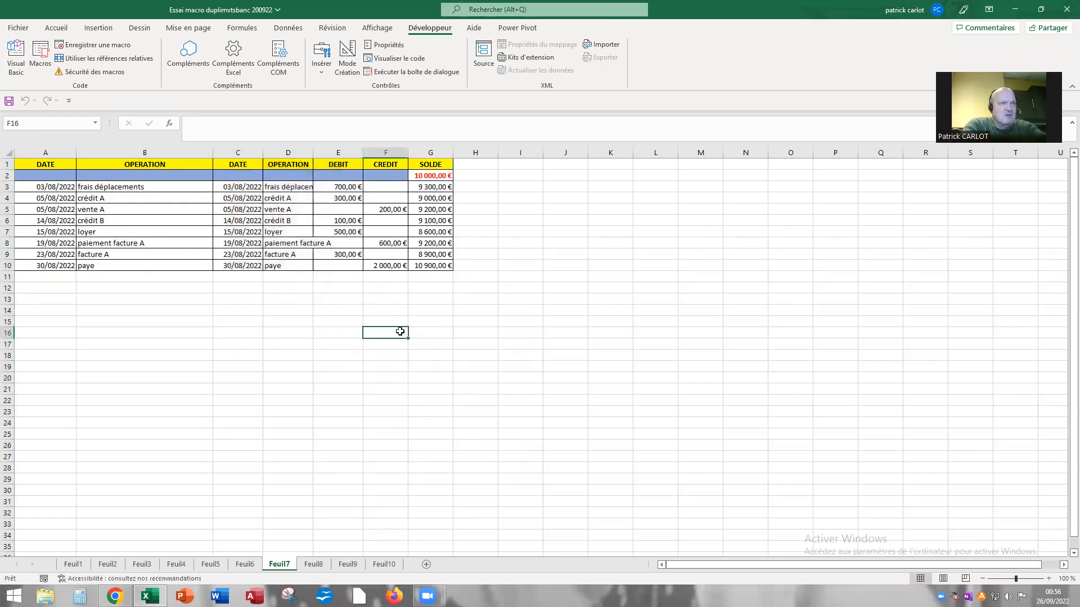
right_click(400, 332)
left_click(431, 330)
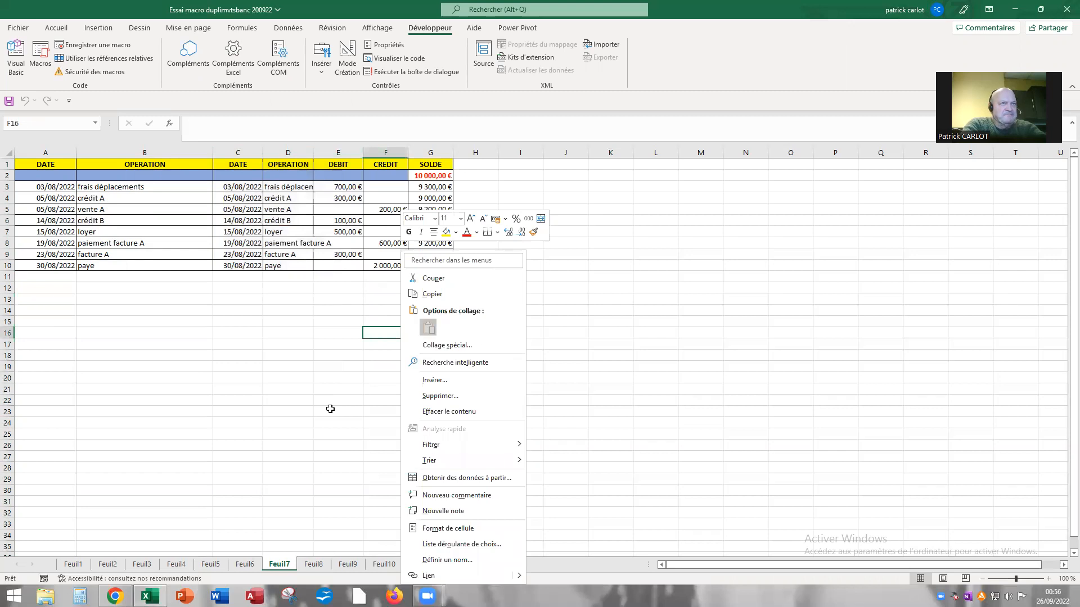
left_click(245, 406)
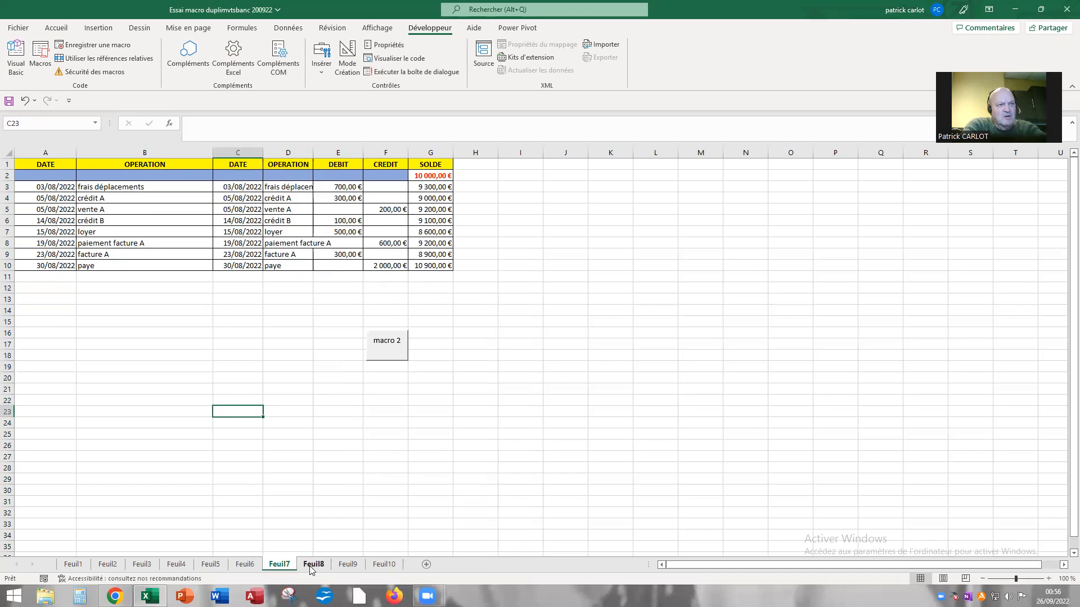
- Run the macro from the "macro 2" button on Feuil7 and check the output on Feuil10, Feuil9 and Feuil8
left_click(388, 348)
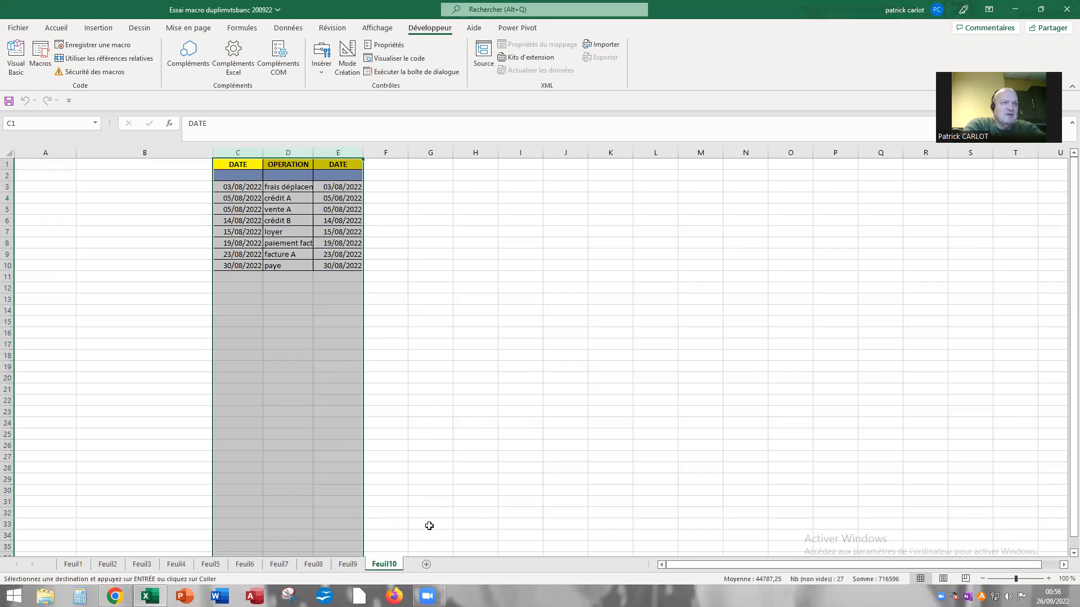
left_click(426, 463)
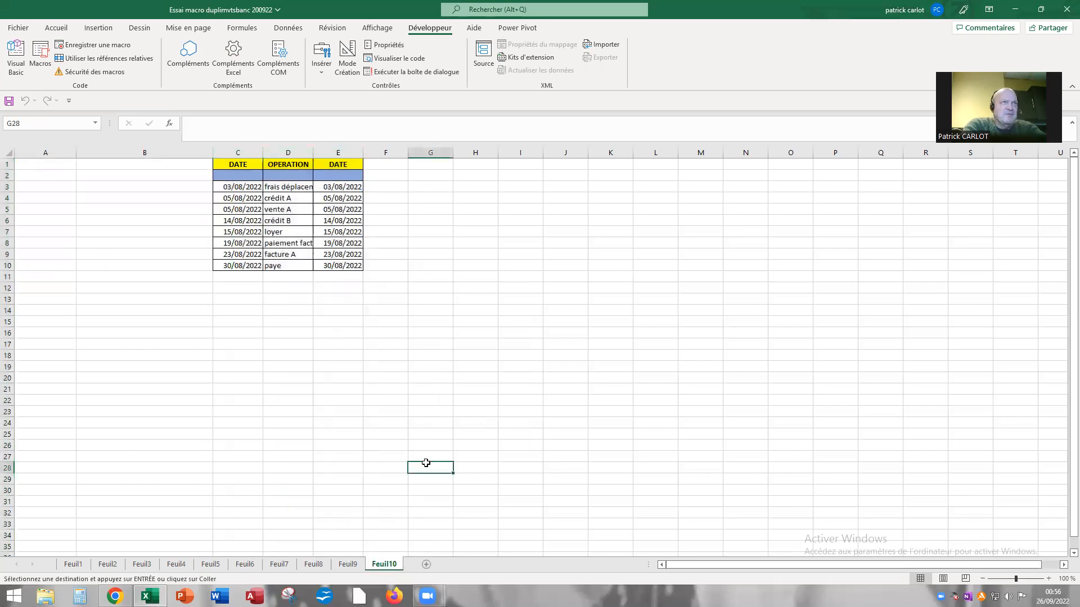
left_click(347, 565)
left_click(313, 566)
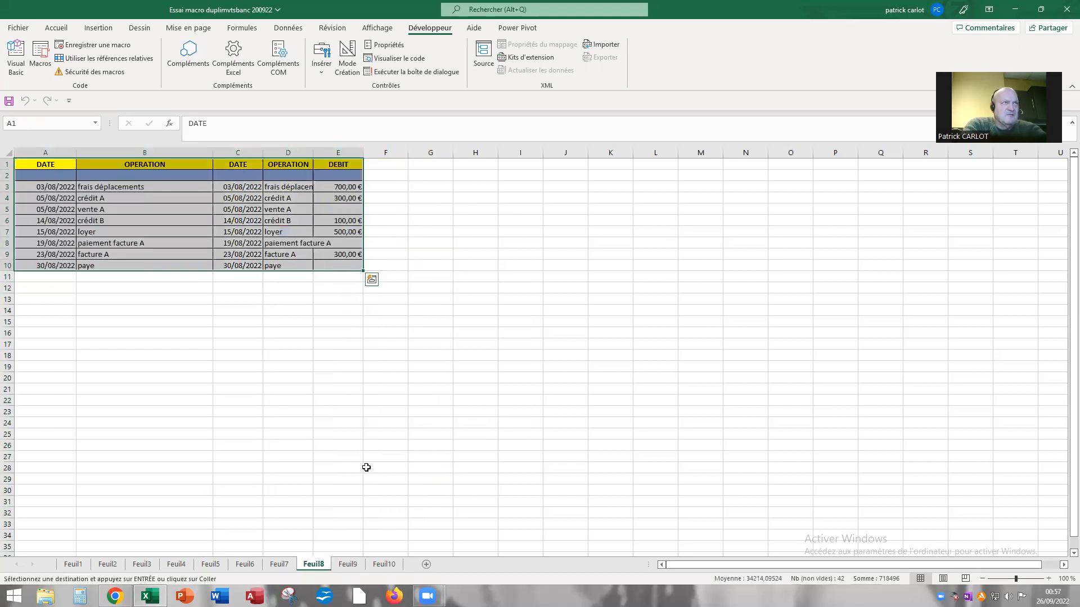
- Clear the copy mode and range selection on Feuil9, and compare its duplicated columns with those on Feuil10
left_click(349, 565)
key("Escape")
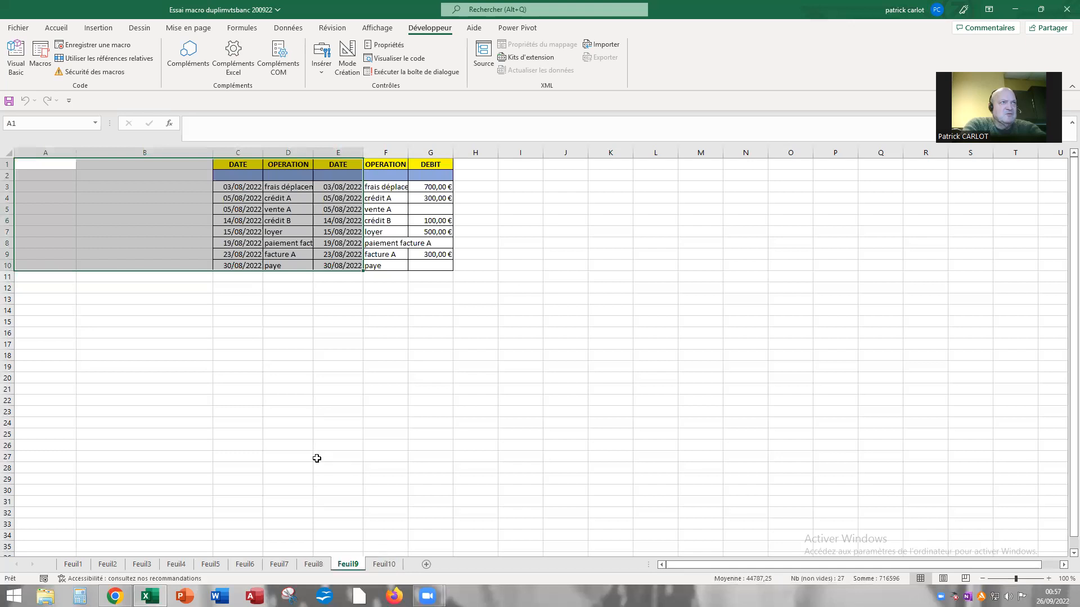
left_click(343, 458)
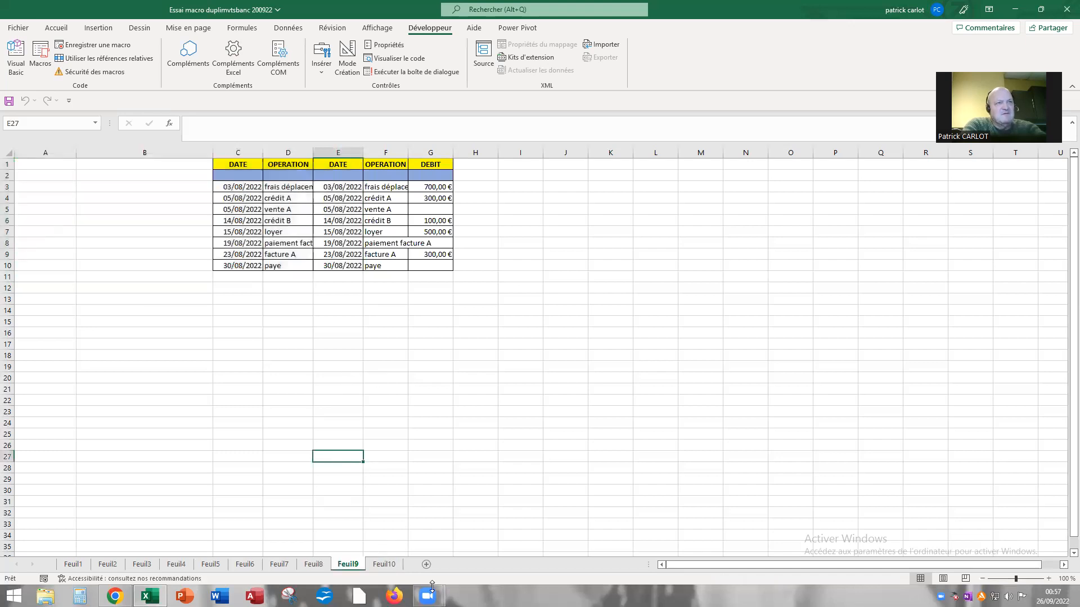
left_click(383, 565)
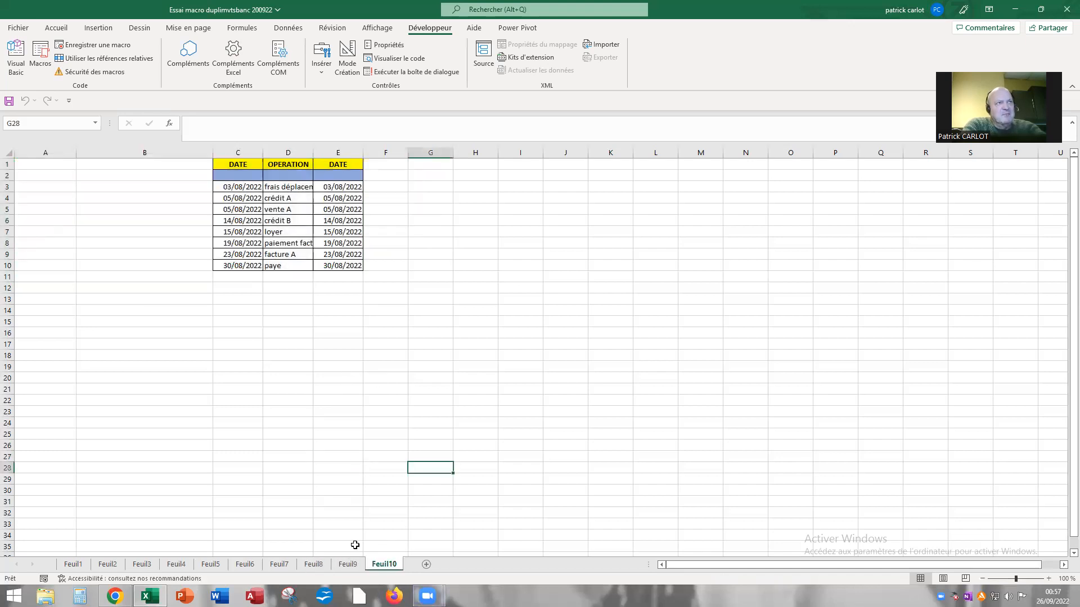
left_click(350, 565)
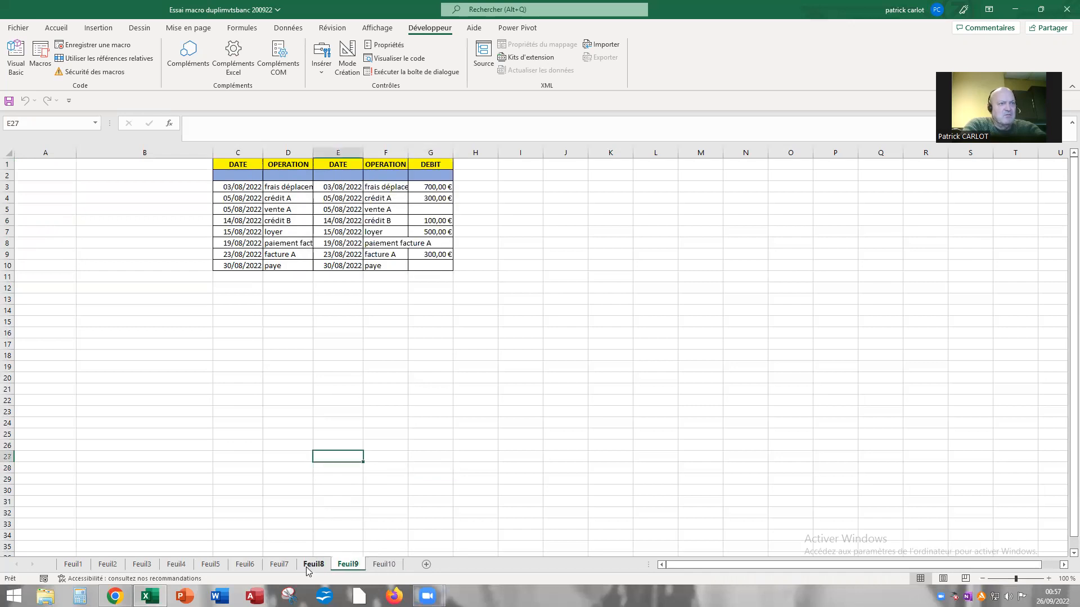
- Go back through Feuil8 and Feuil7 to Feuil6 and review the duplicated table there
left_click(310, 565)
left_click(278, 565)
key("ctrl+Page_Up")
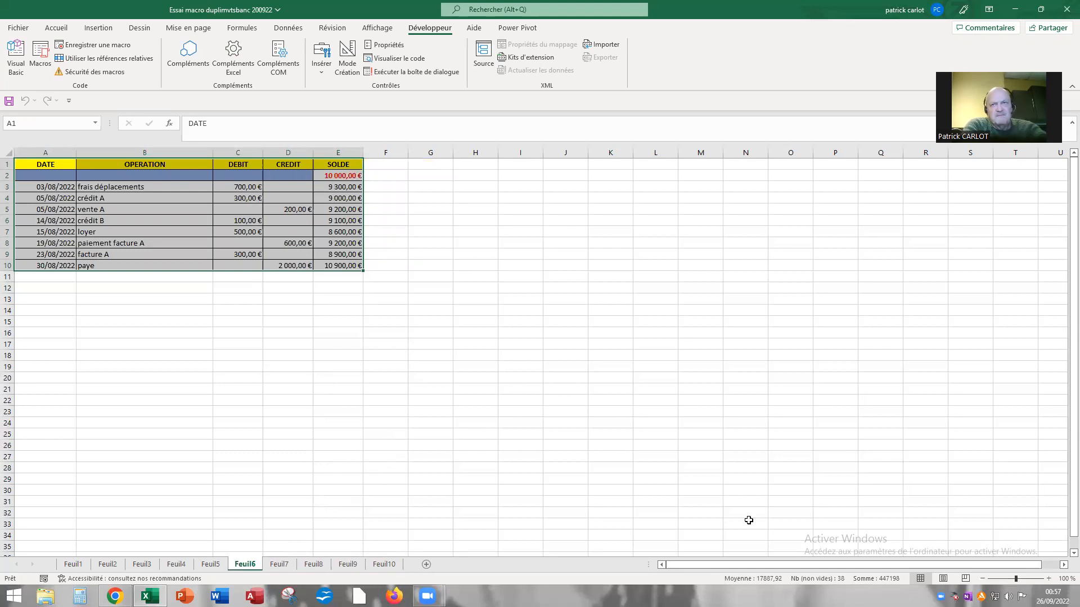
key("alt+F11")
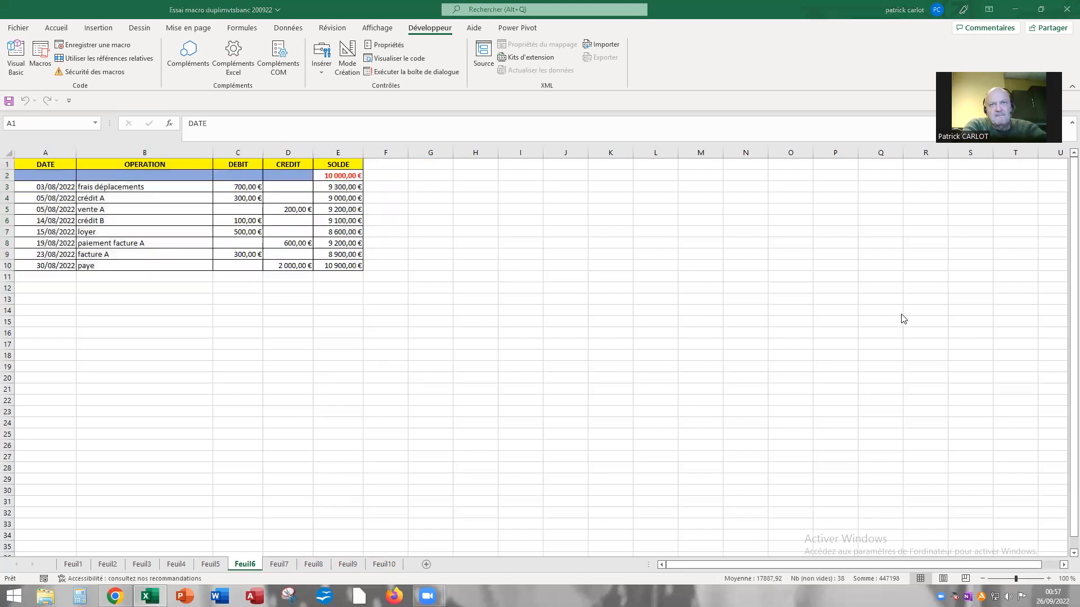